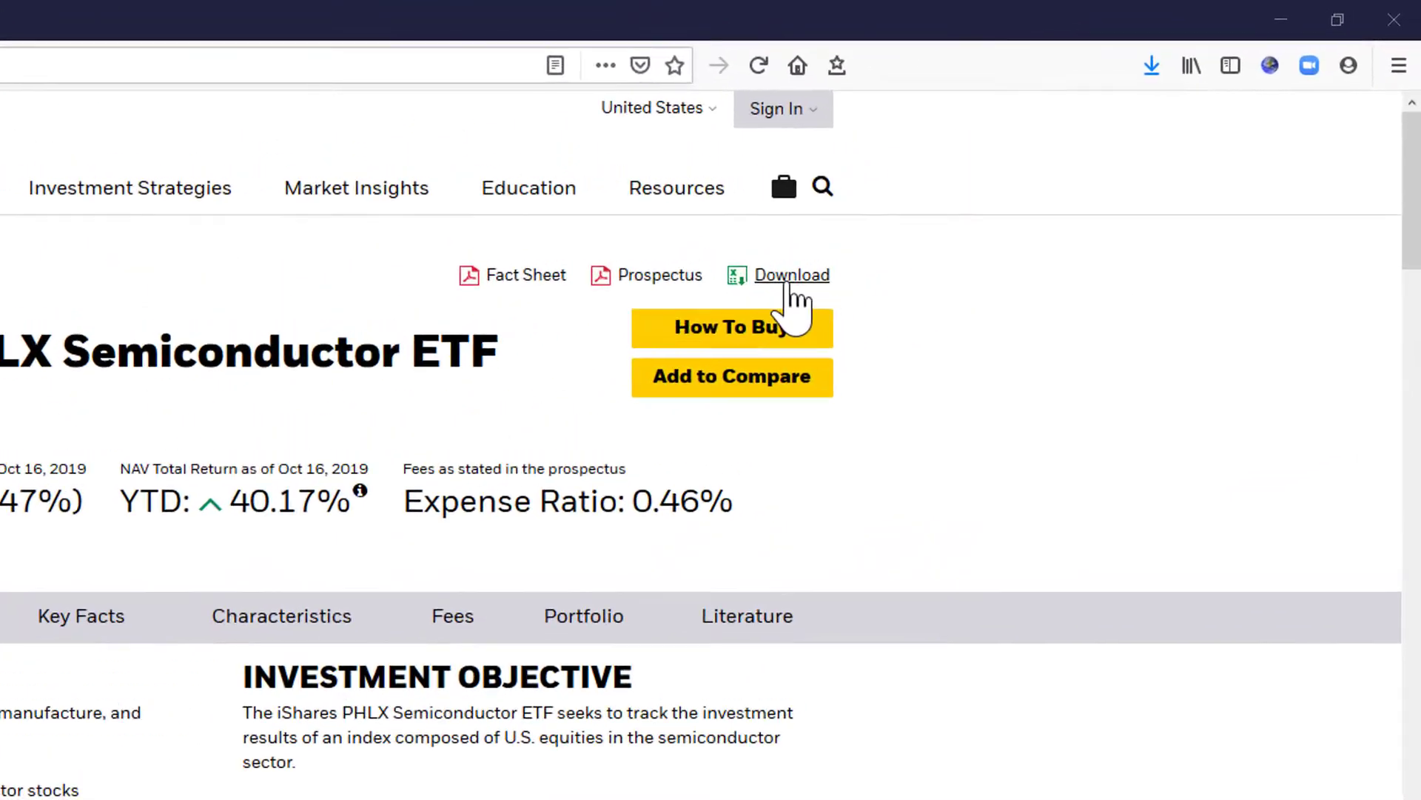
Download the iShares PHLX Semiconductor ETF fund spreadsheet, open it in Excel despite the format warning, and enable editing.
click(763, 292)
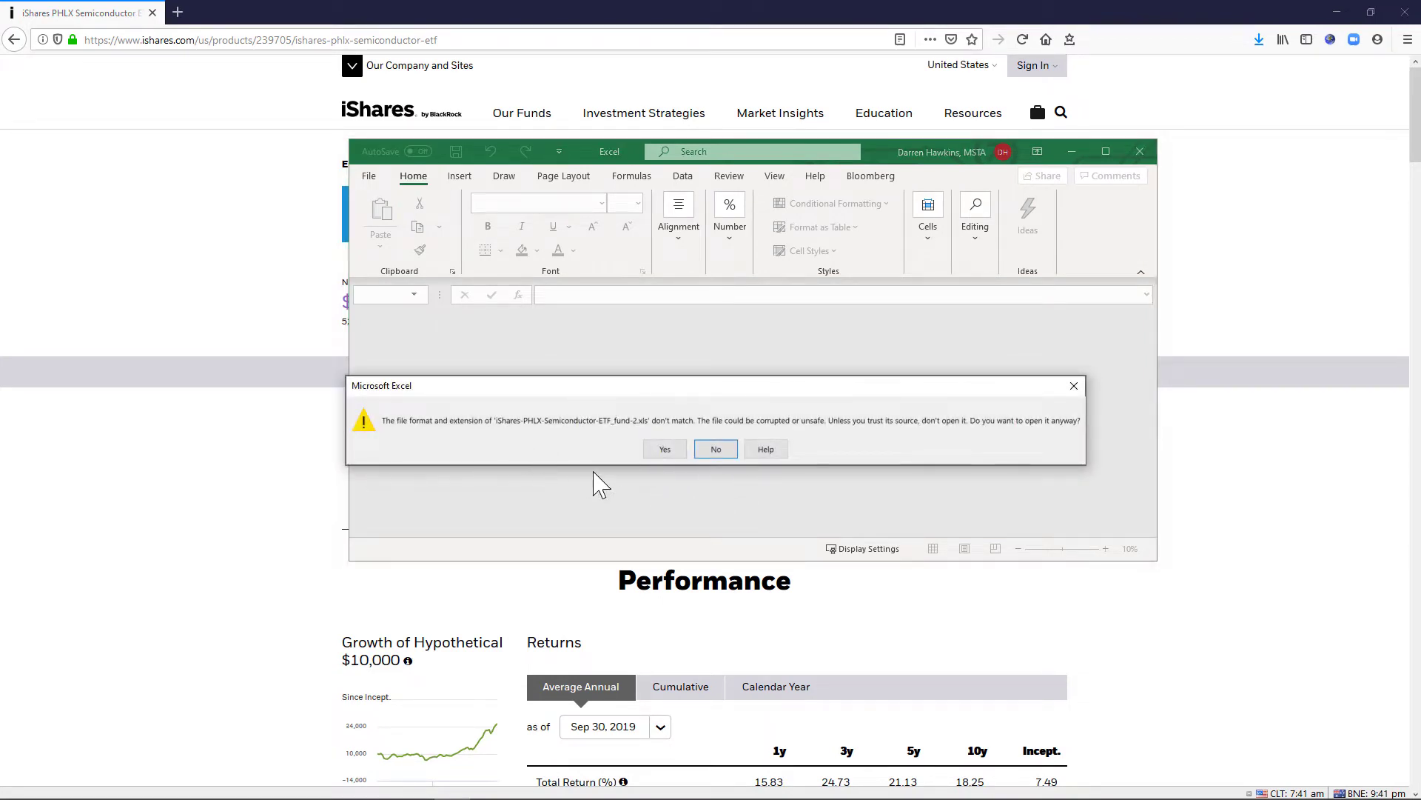
click(666, 450)
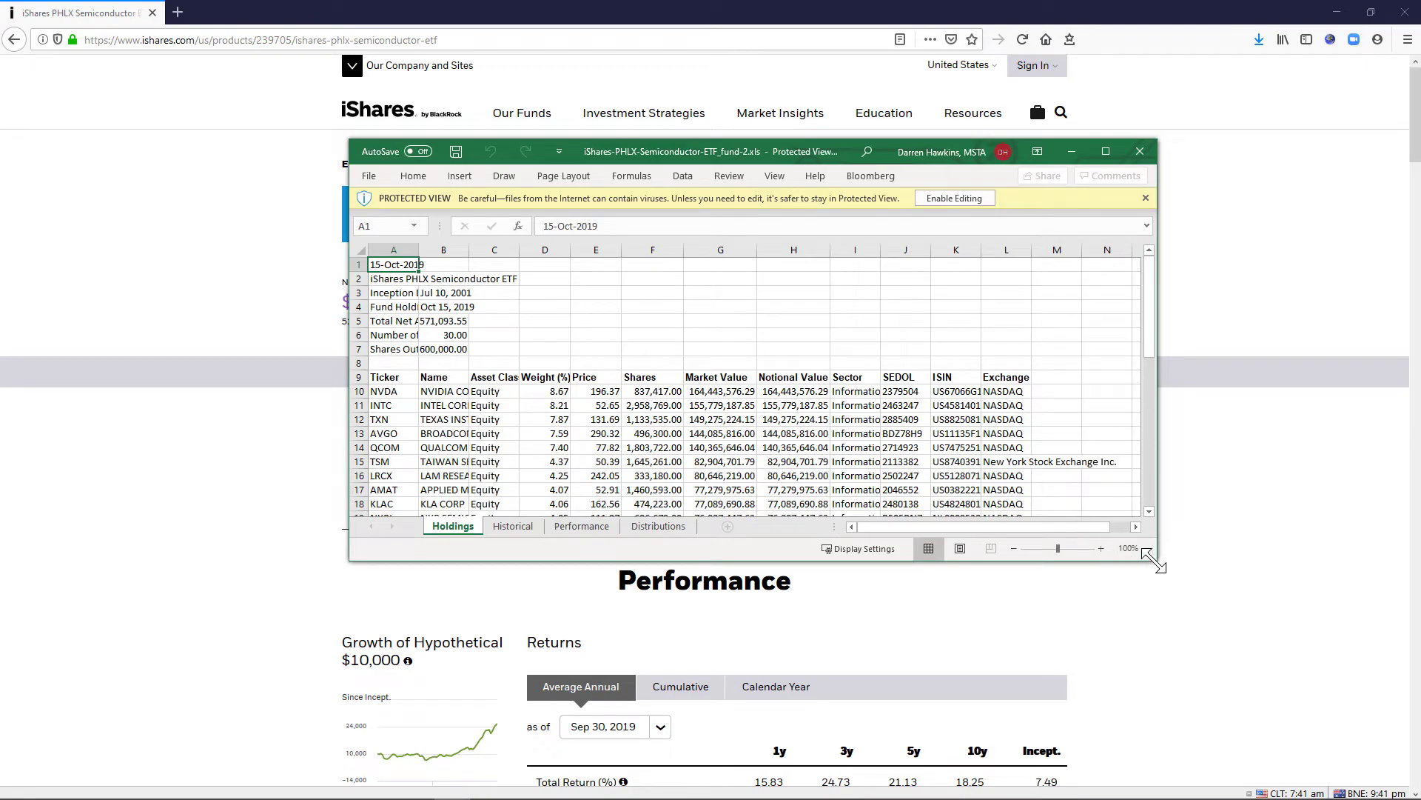
drag(1157, 560, 1294, 699)
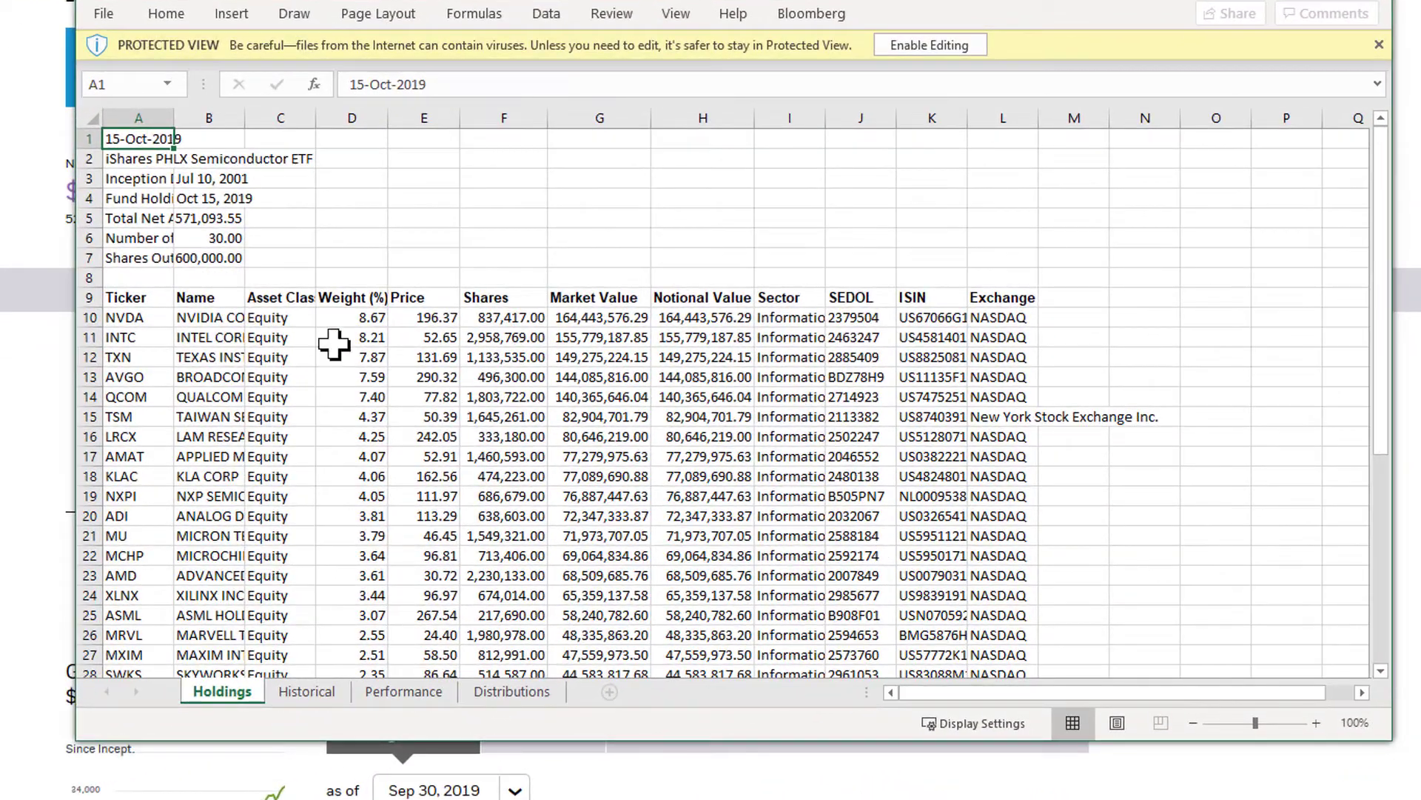
scroll(307, 333, down, 7)
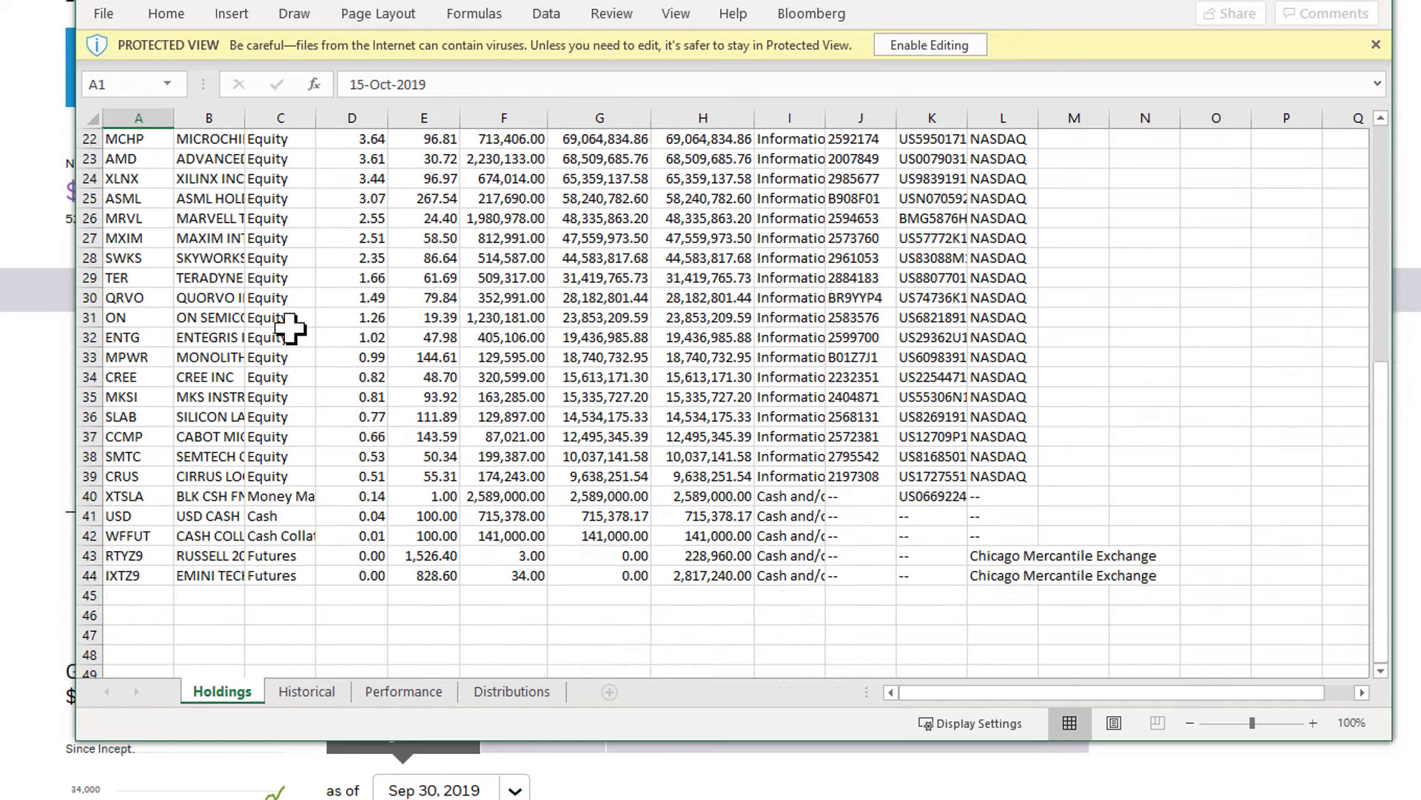
scroll(290, 328, up, 7)
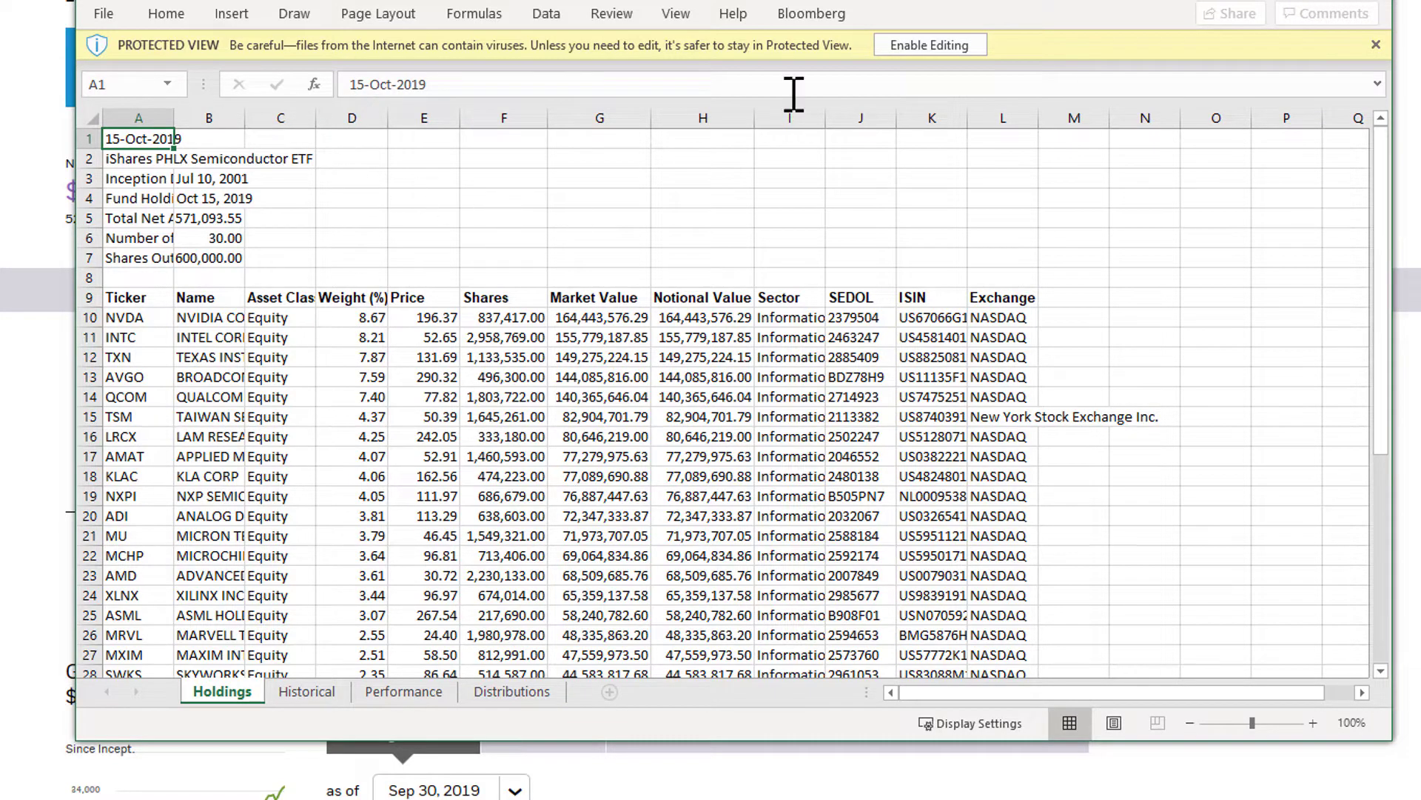
click(930, 46)
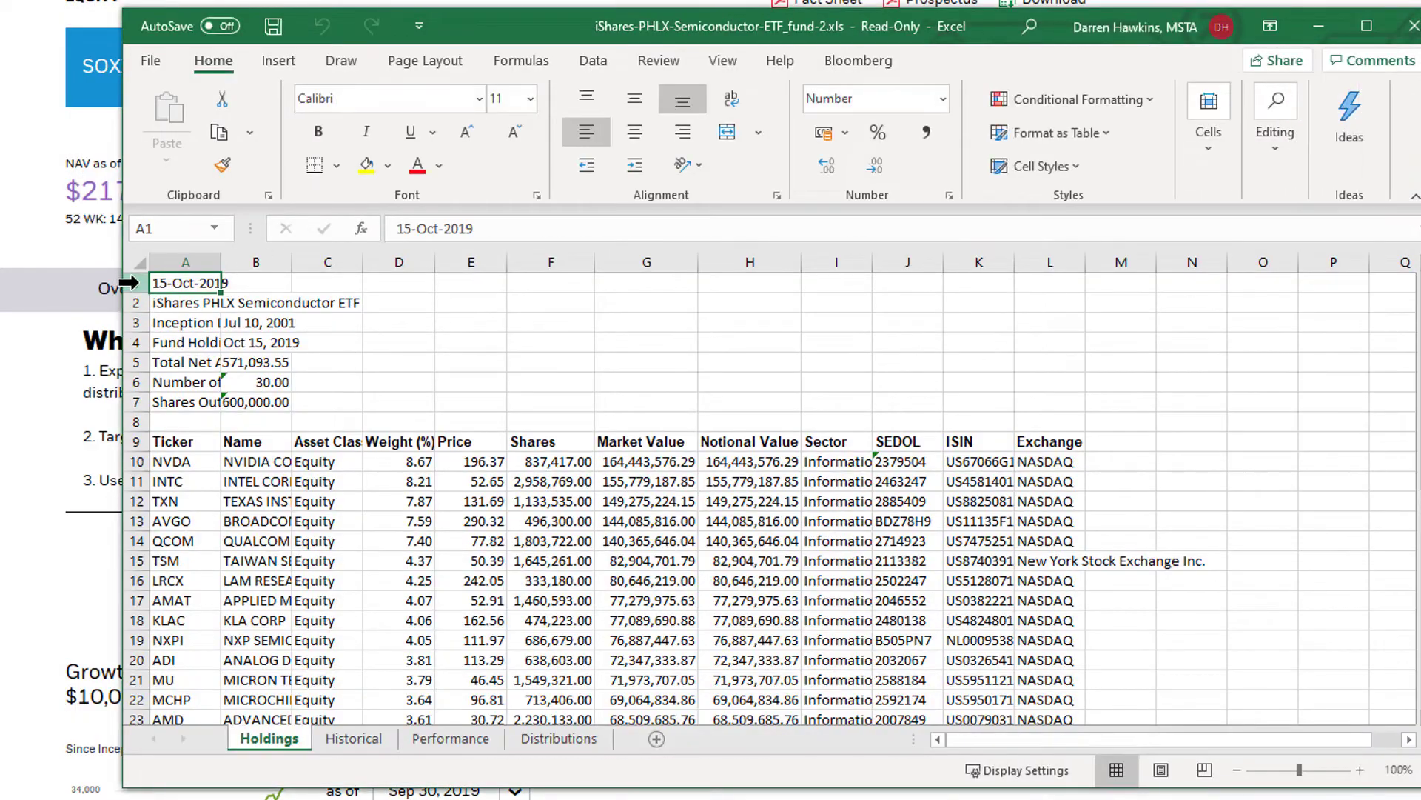
Delete rows 1 to 8 of the Holdings sheet so the Ticker header row comes first.
drag(130, 282, 137, 422)
right_click(420, 337)
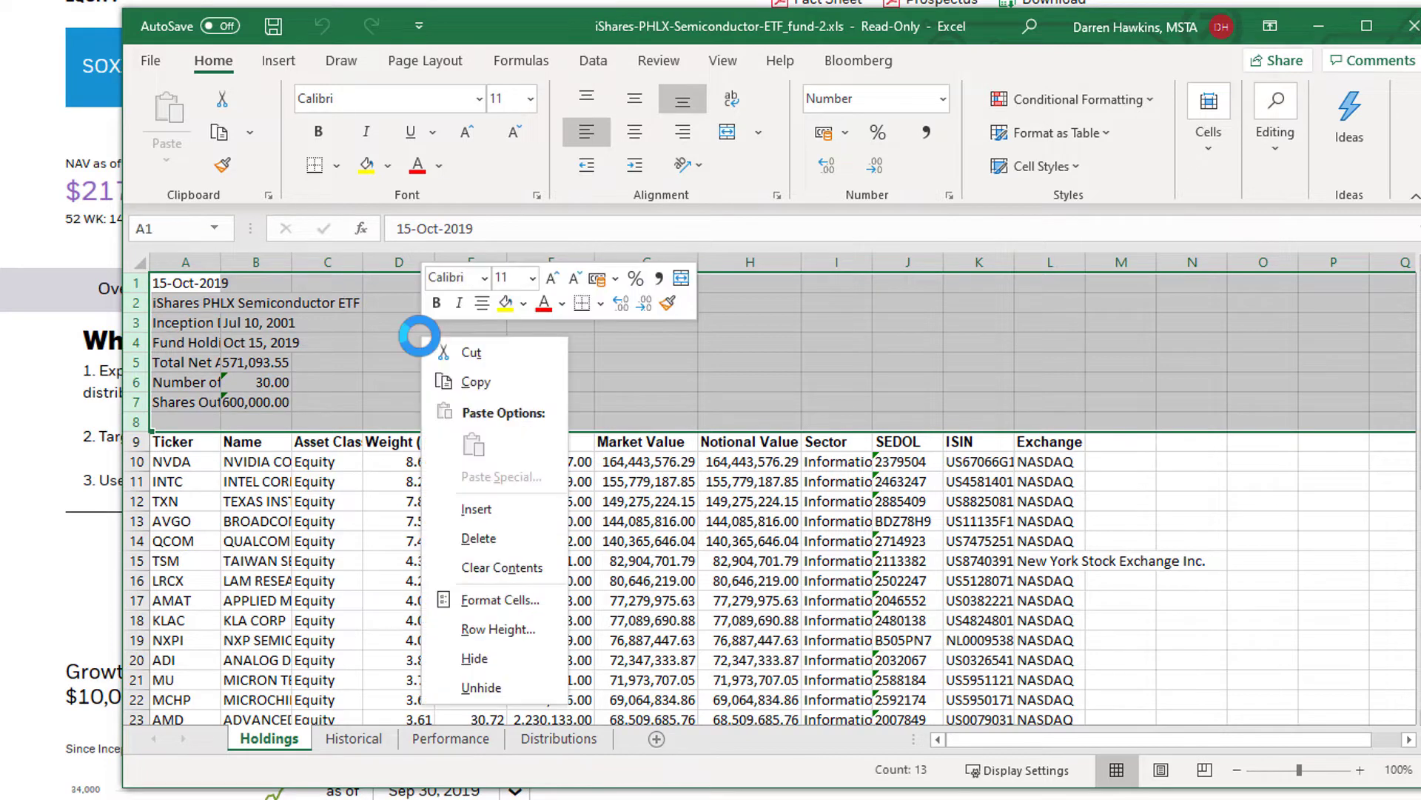
click(478, 539)
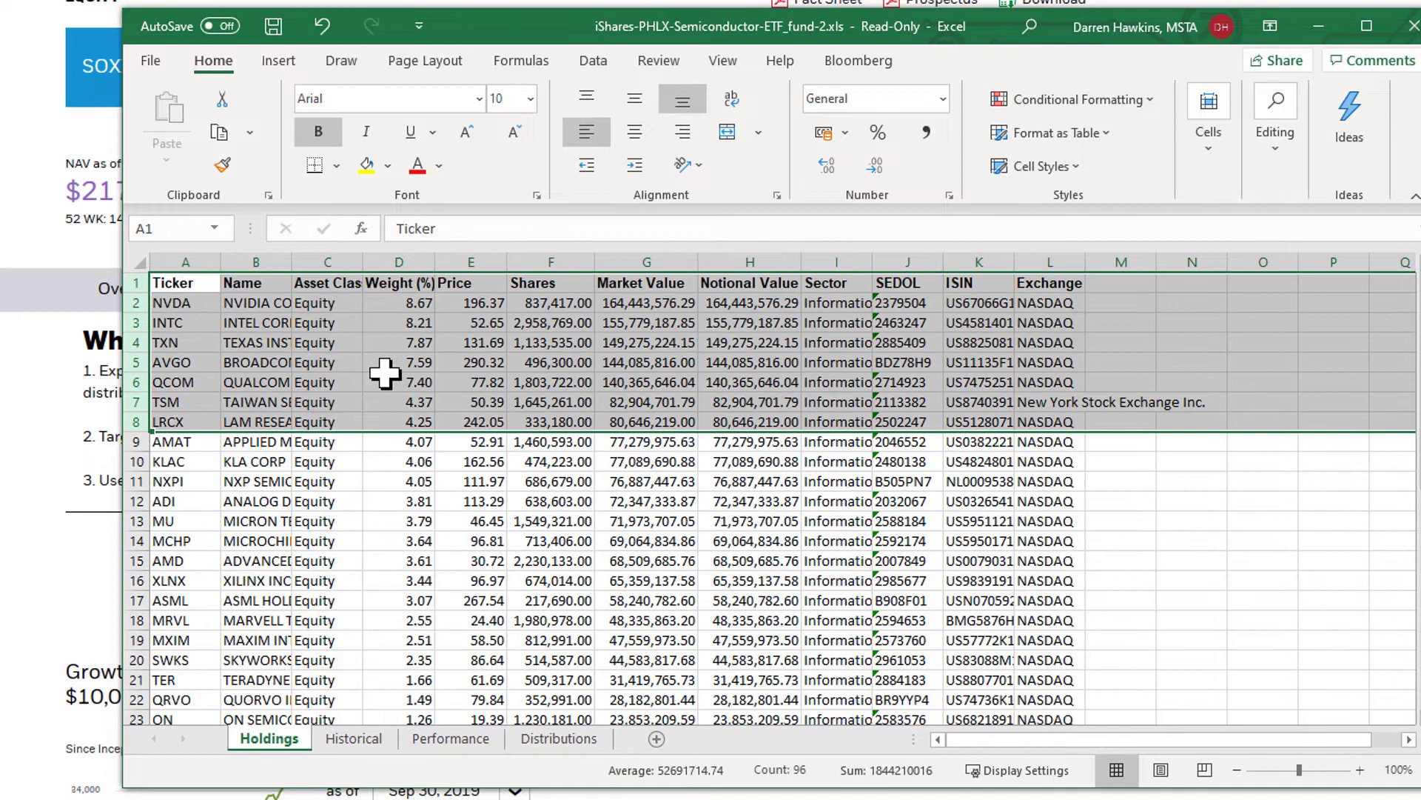
click(398, 366)
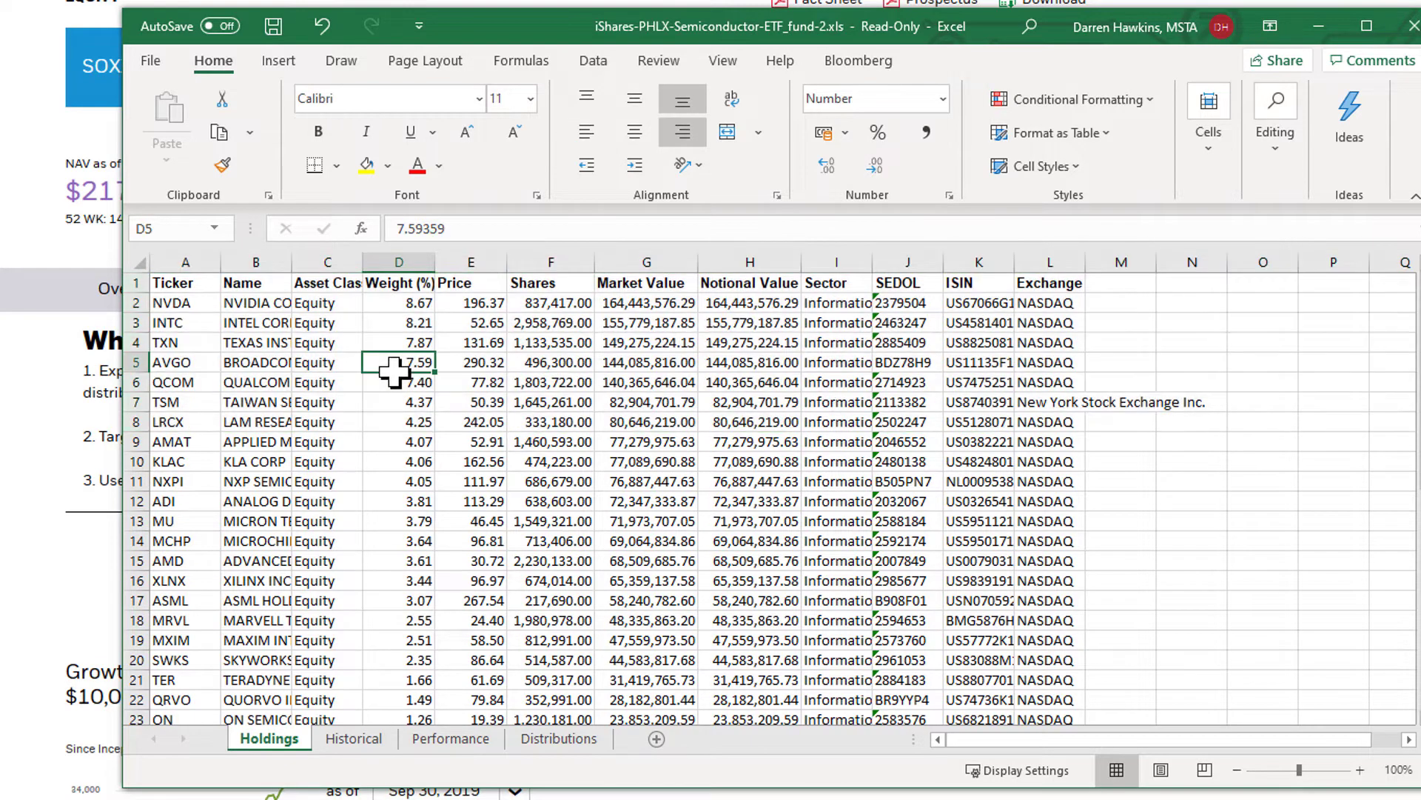
Delete the Name and Asset Class columns and all columns from Price through Exchange, keeping only Ticker and Weight (%).
drag(261, 260, 329, 268)
right_click(329, 268)
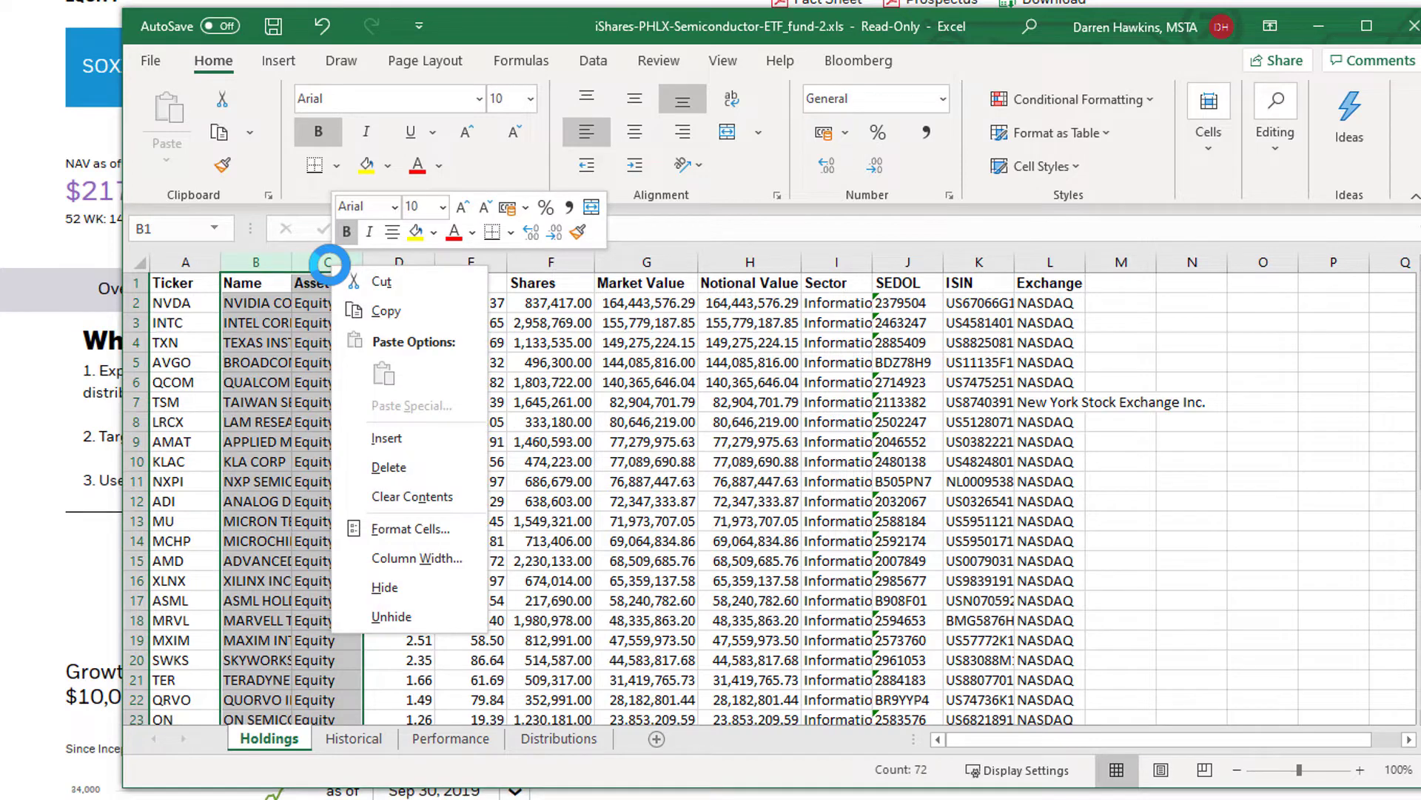
click(389, 468)
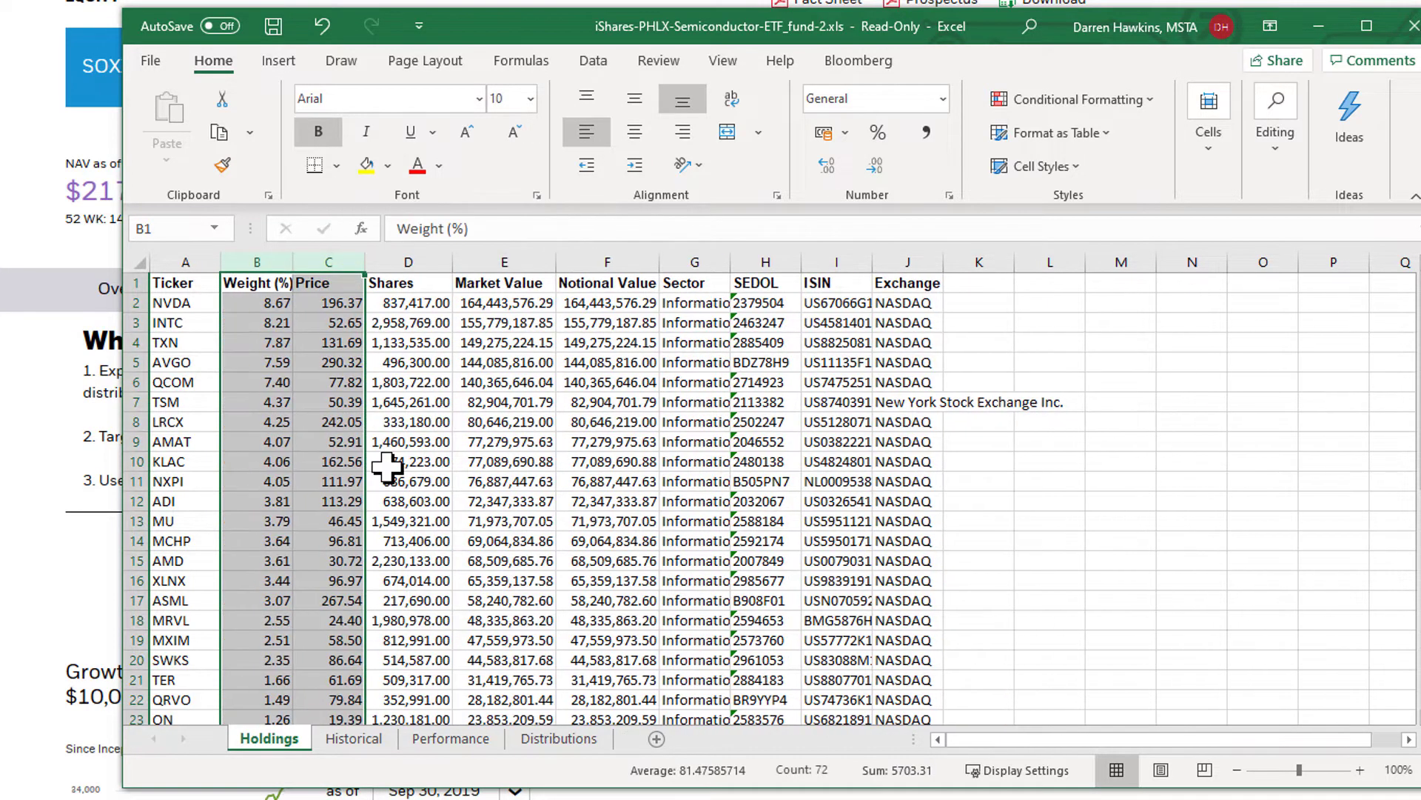
click(319, 258)
drag(319, 258, 904, 268)
right_click(904, 268)
click(954, 465)
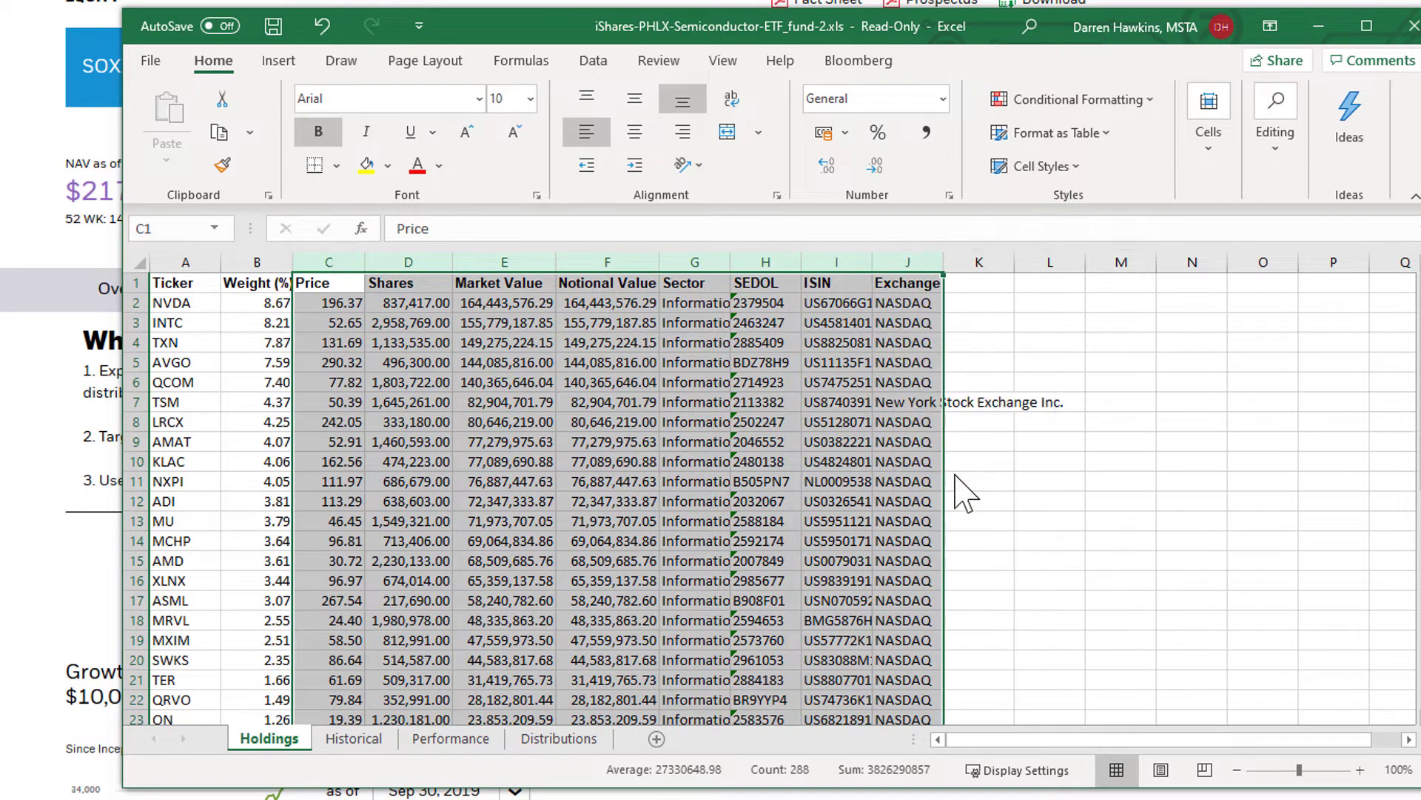
Delete the non-equity entries from XTSLA to IXTZ9 at the end of the holdings list.
scroll(382, 443, down, 1)
scroll(382, 444, down, 7)
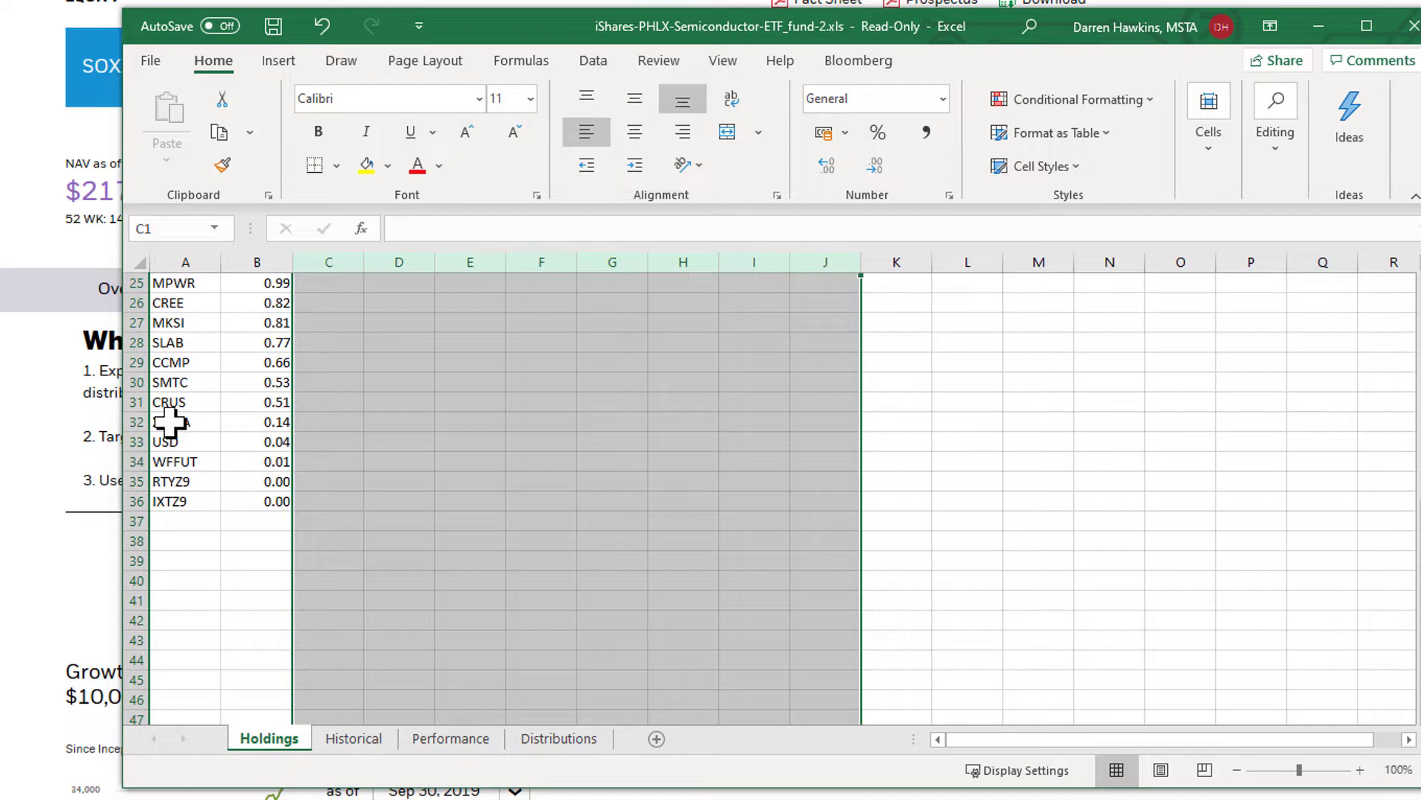
drag(171, 422, 266, 501)
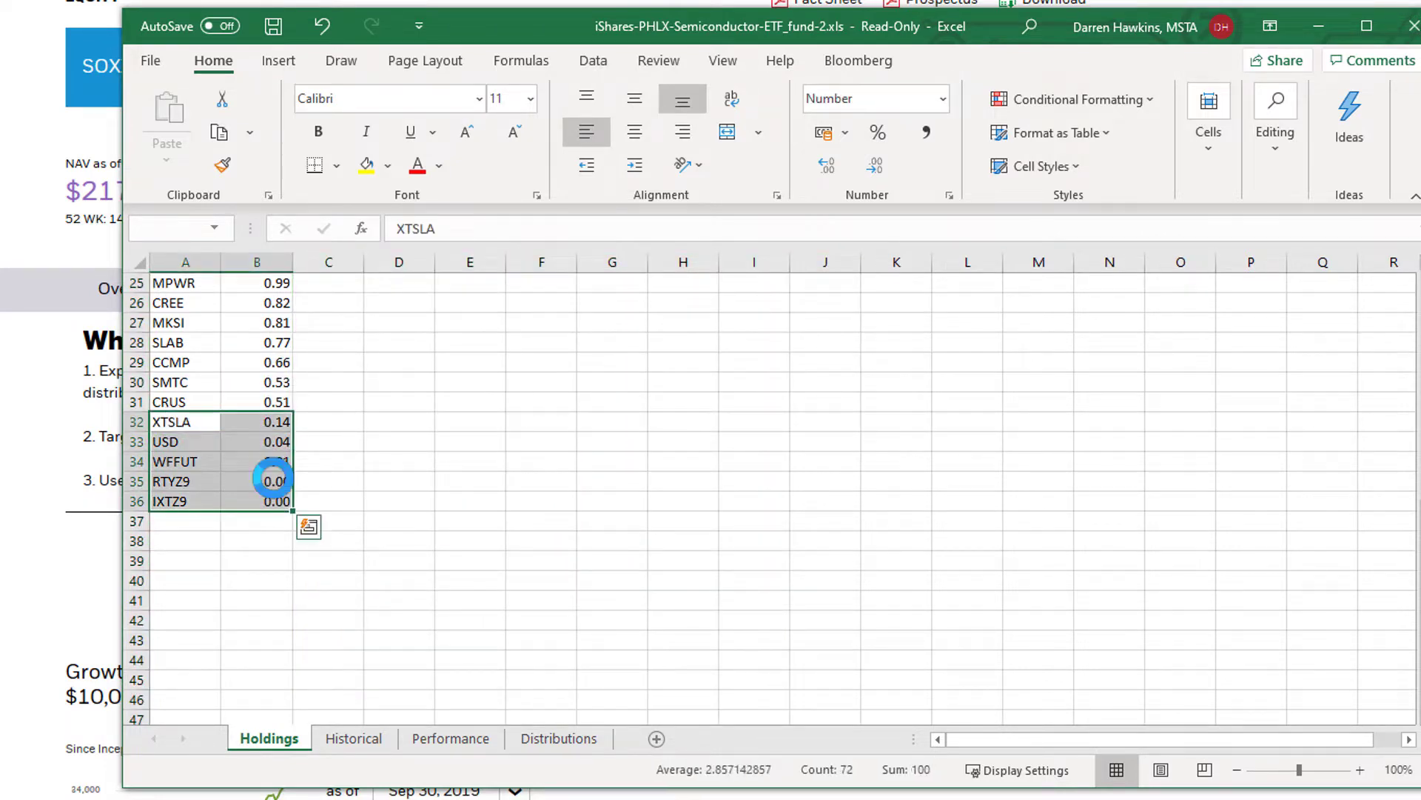
right_click(273, 480)
click(335, 37)
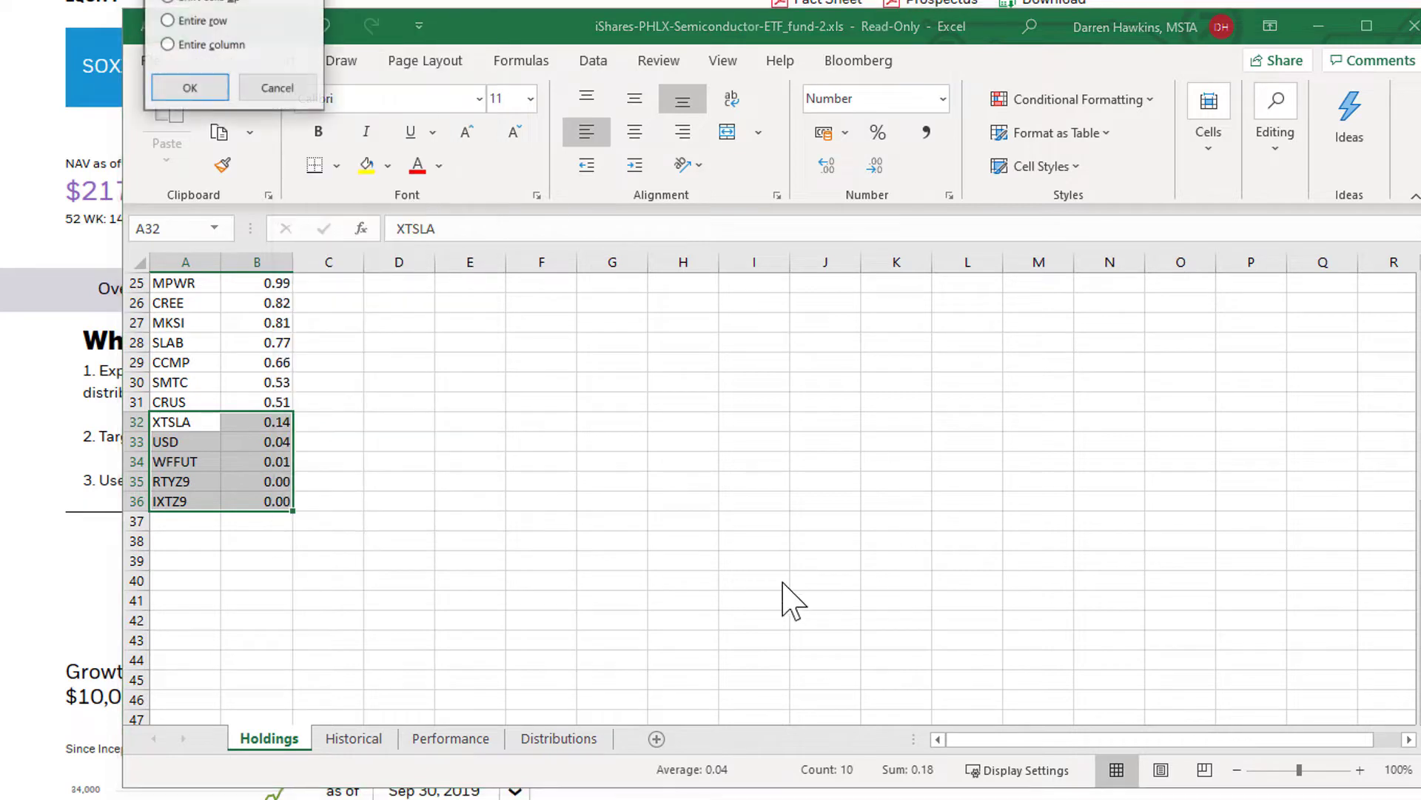
click(190, 87)
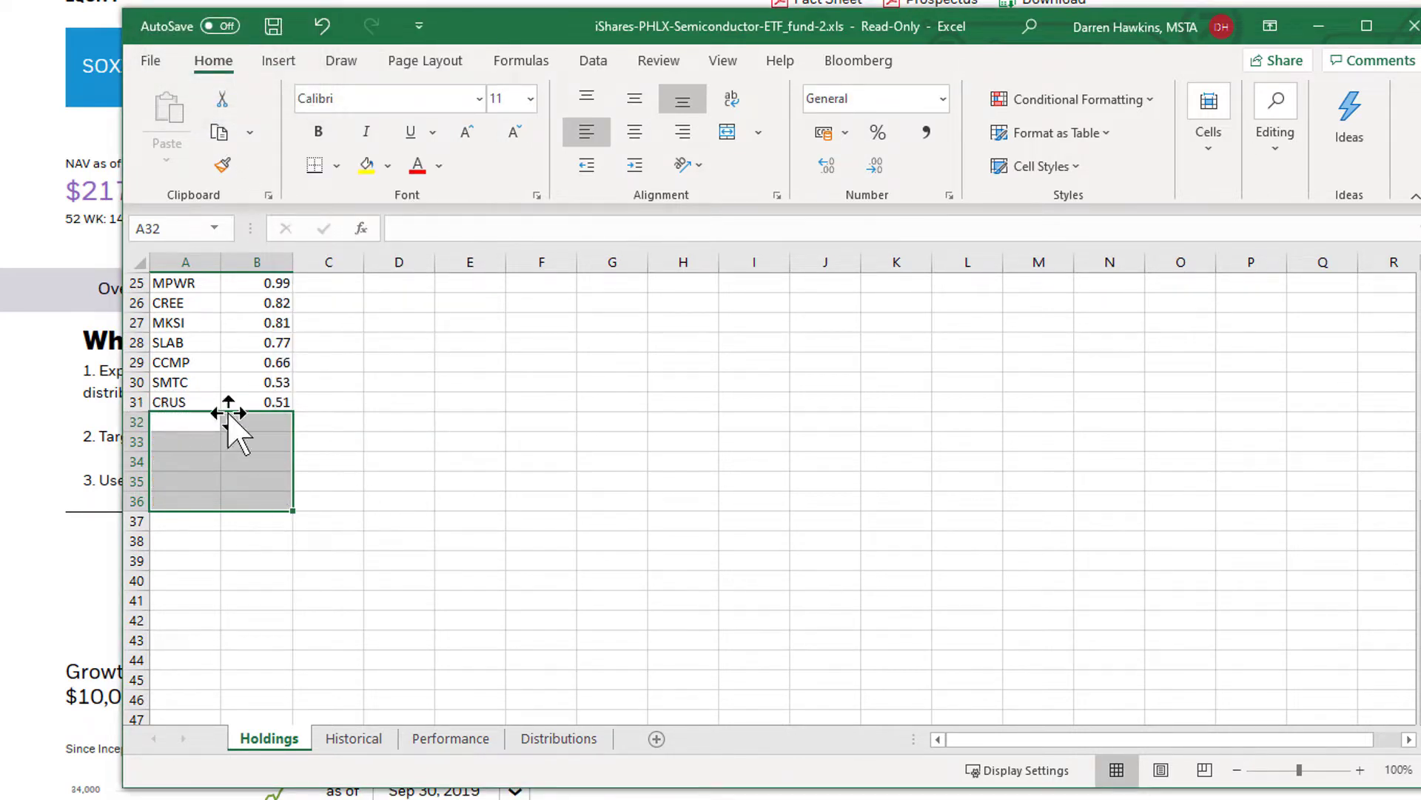
scroll(399, 448, up, 8)
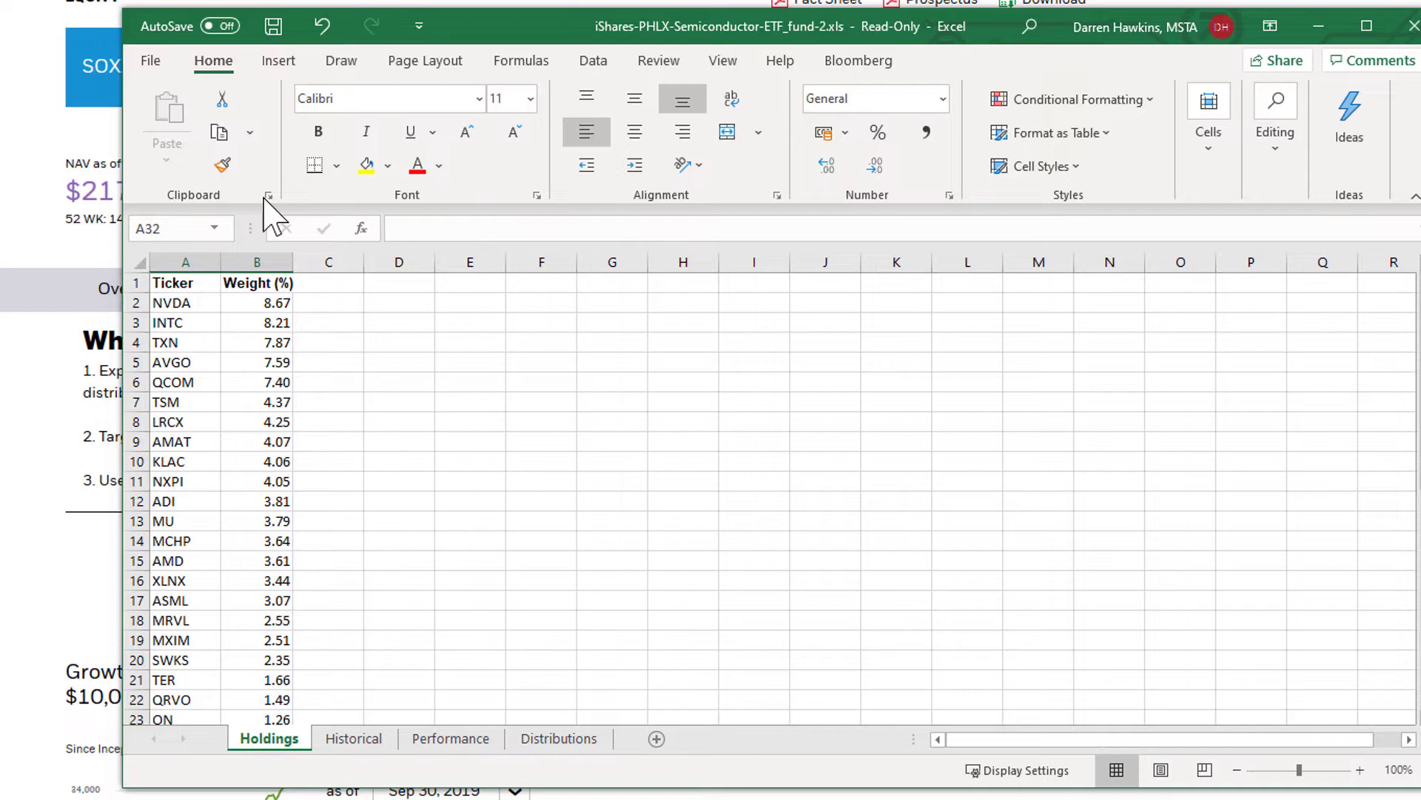
Begin saving a copy of the workbook to the Desktop with the file name SOXX Holdings.
click(150, 61)
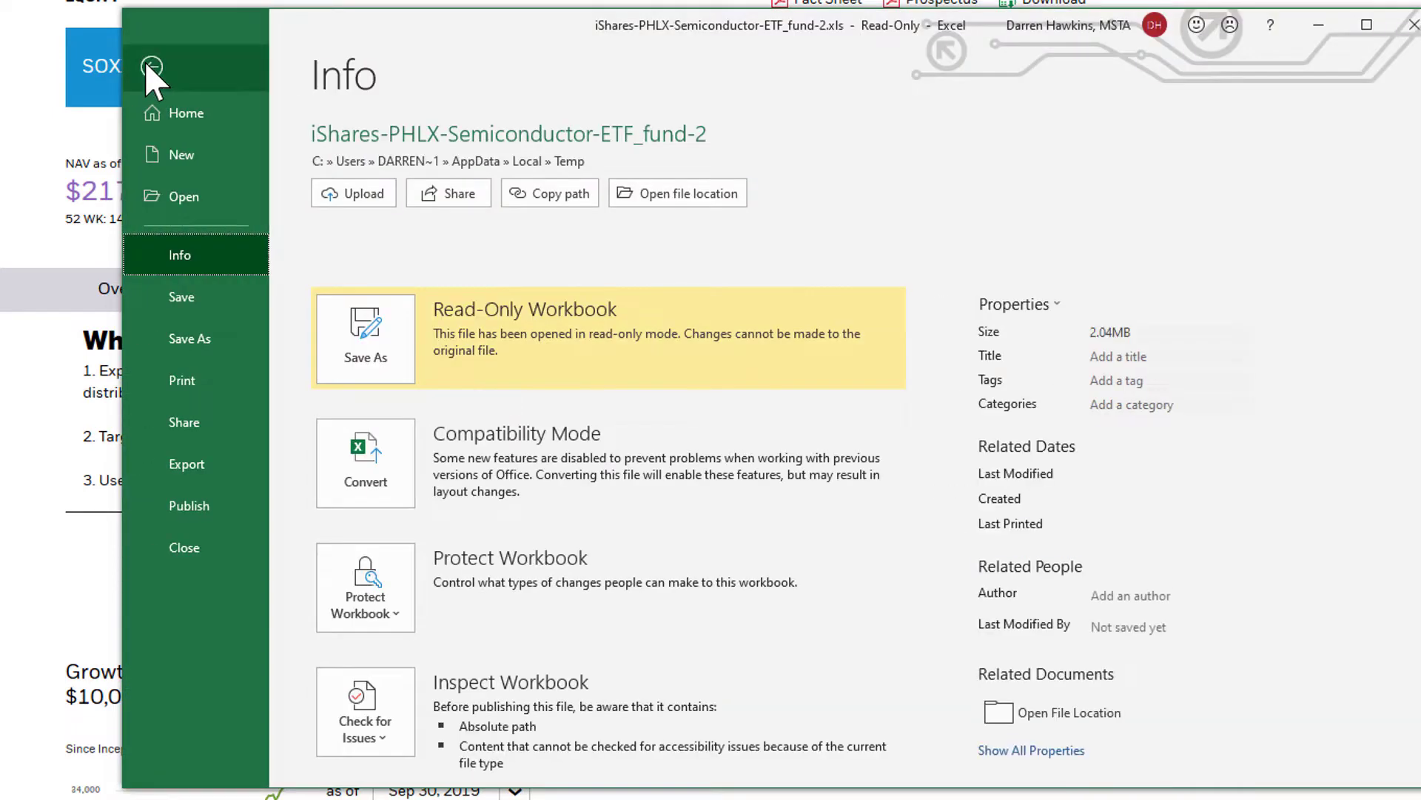
click(208, 340)
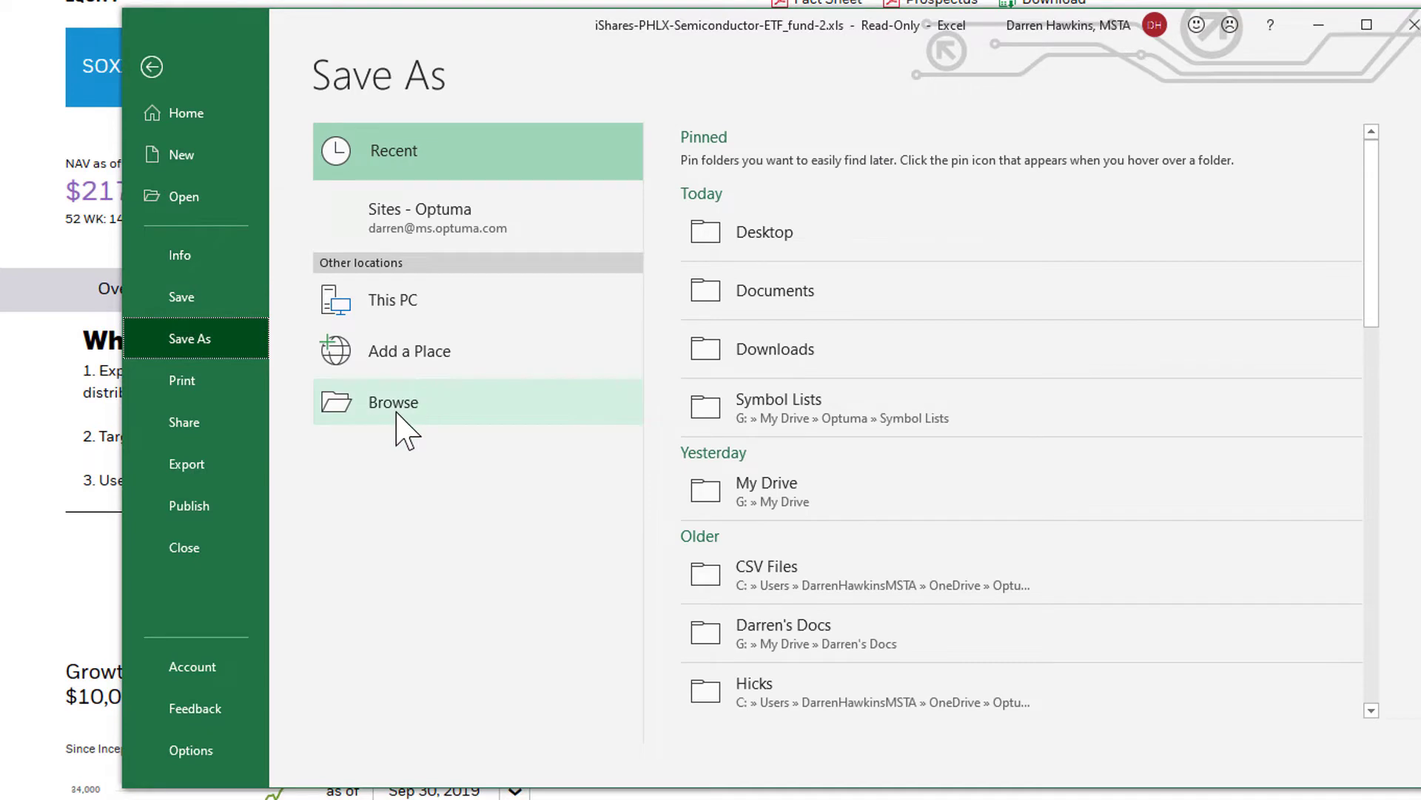
click(396, 413)
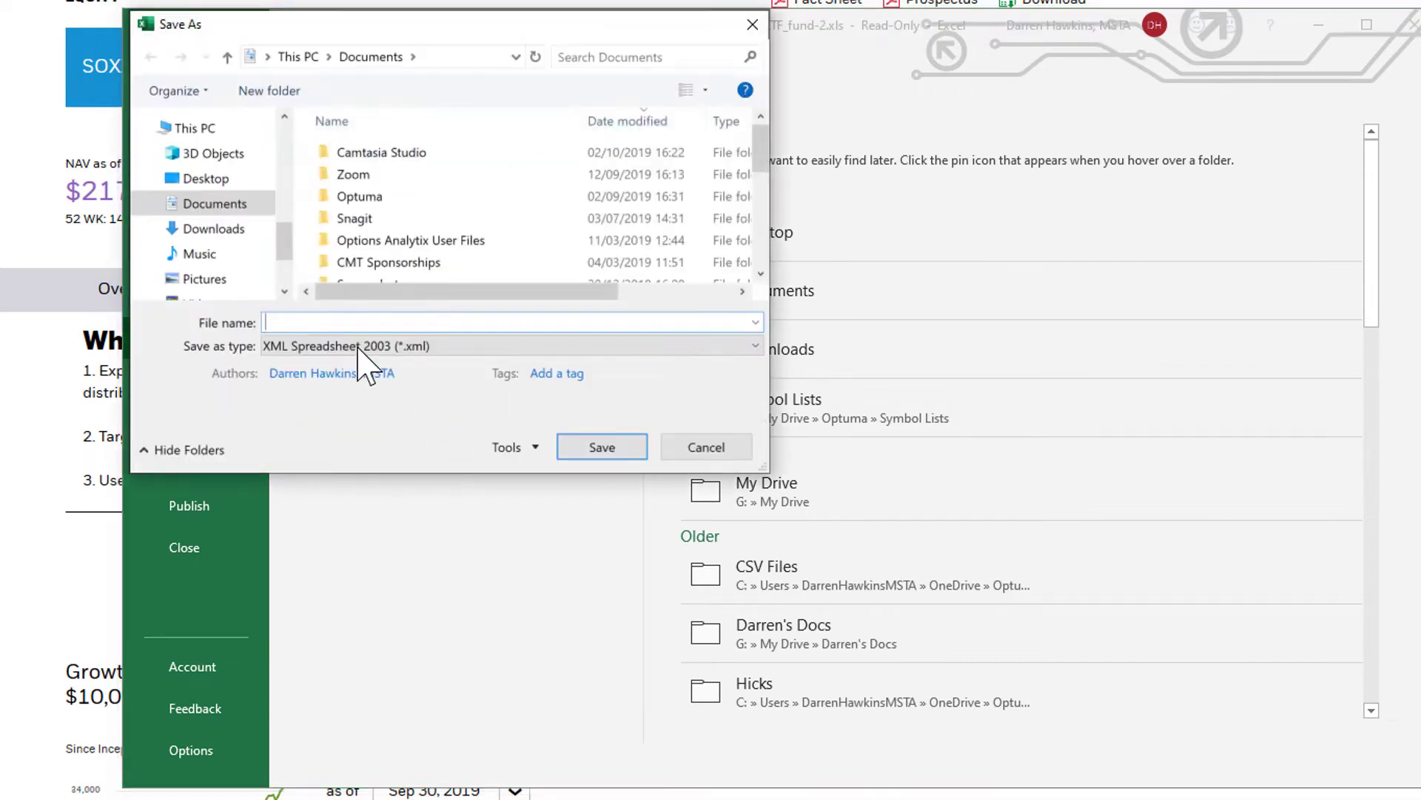
click(202, 183)
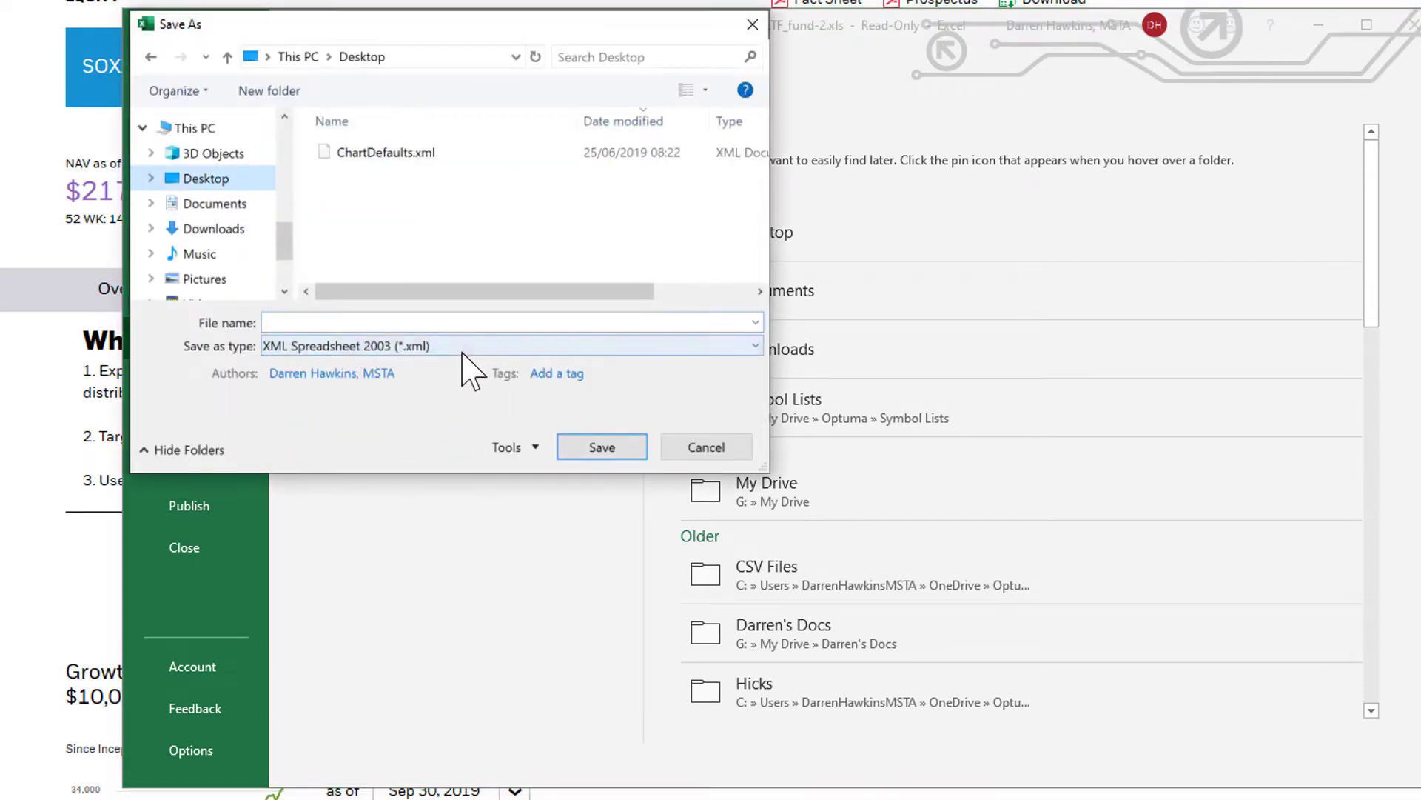
click(400, 322)
text(S)
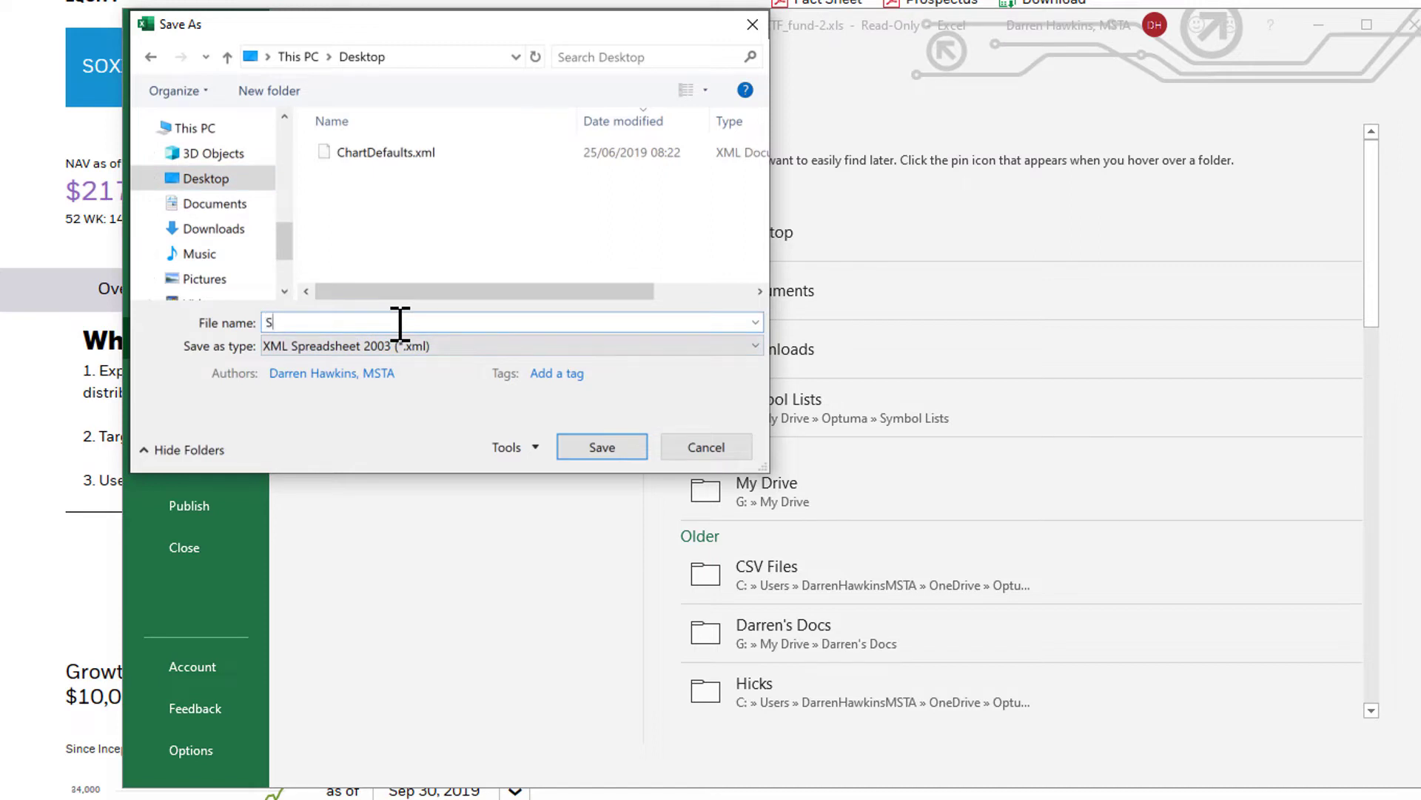
text(OXX Holdings)
Save the active sheet only in CSV (Comma delimited) format and close the workbook.
click(664, 346)
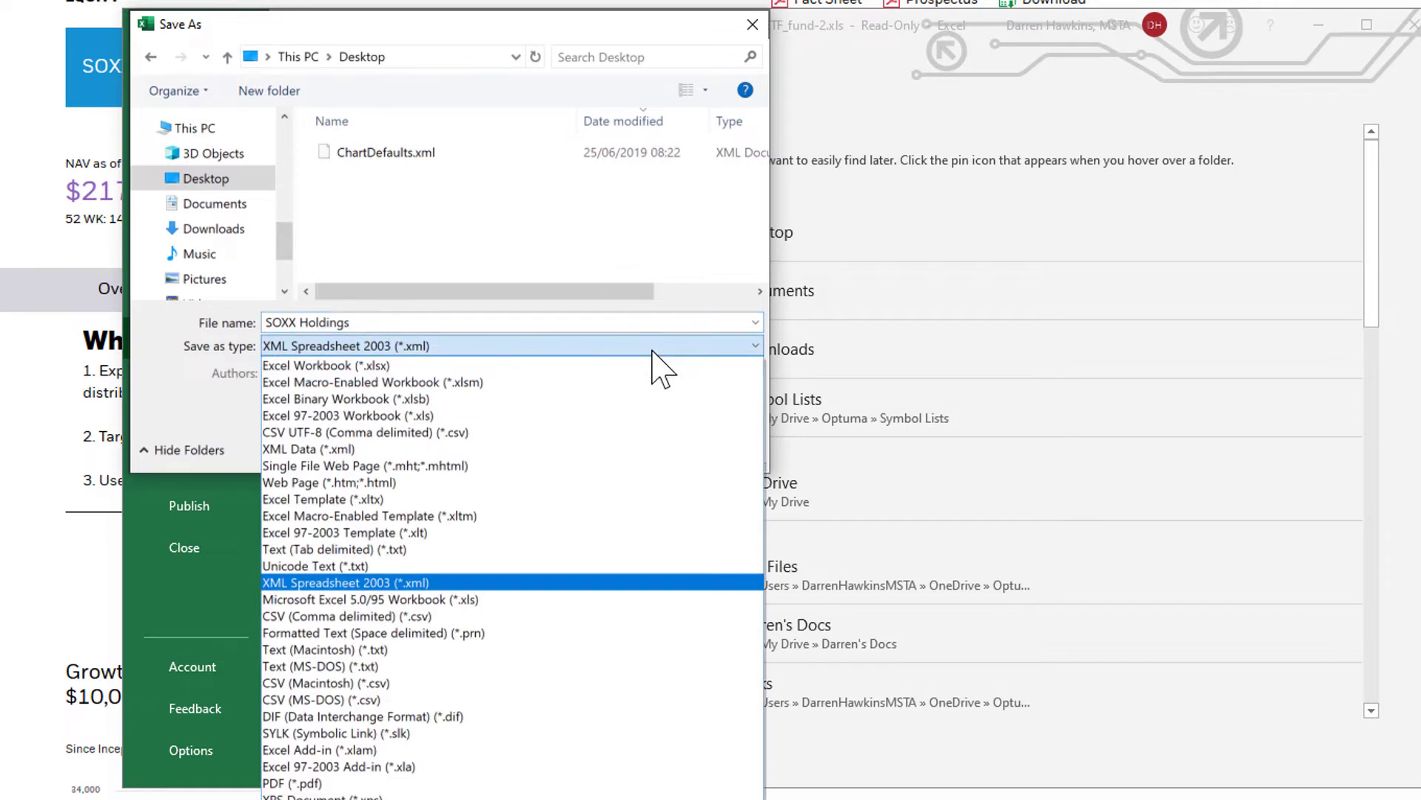
click(350, 617)
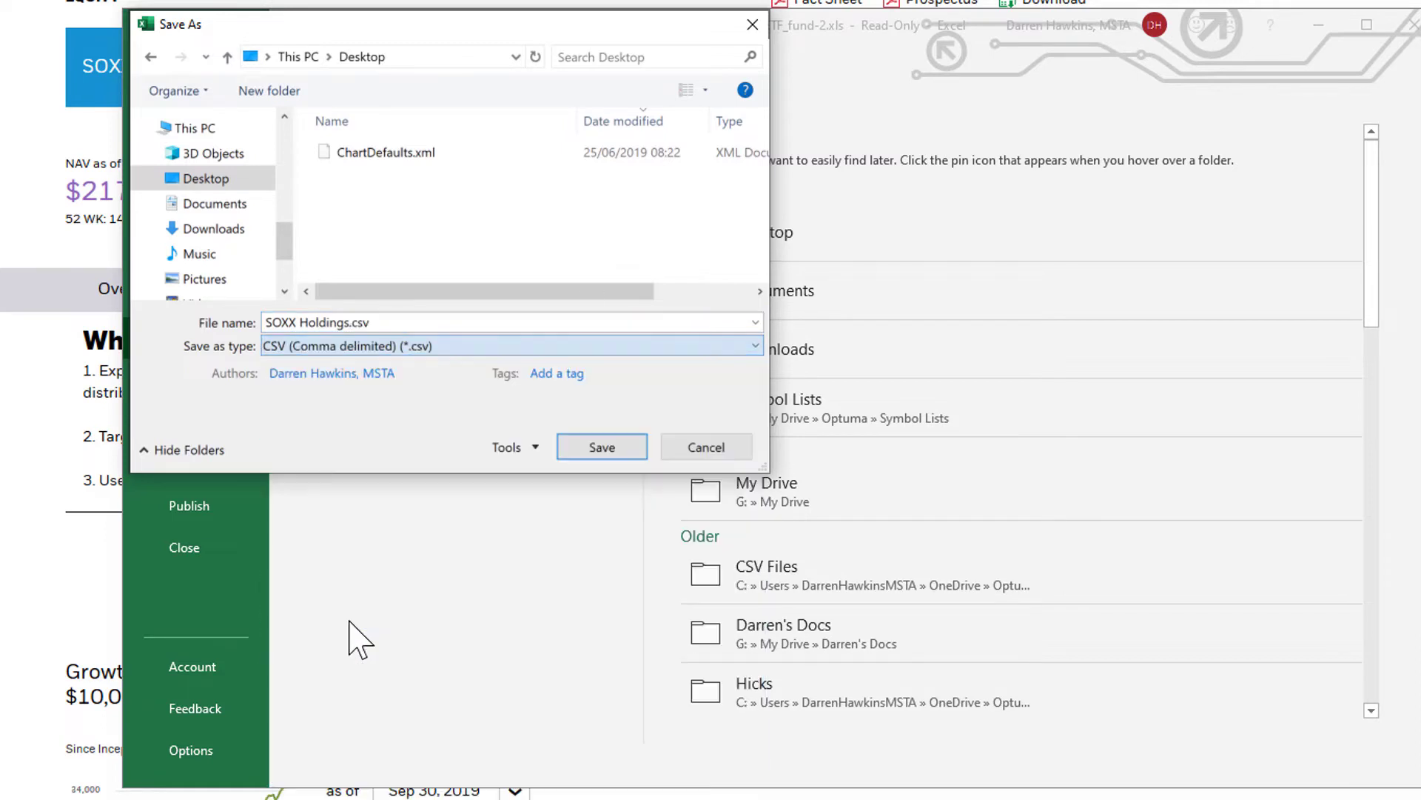
click(603, 448)
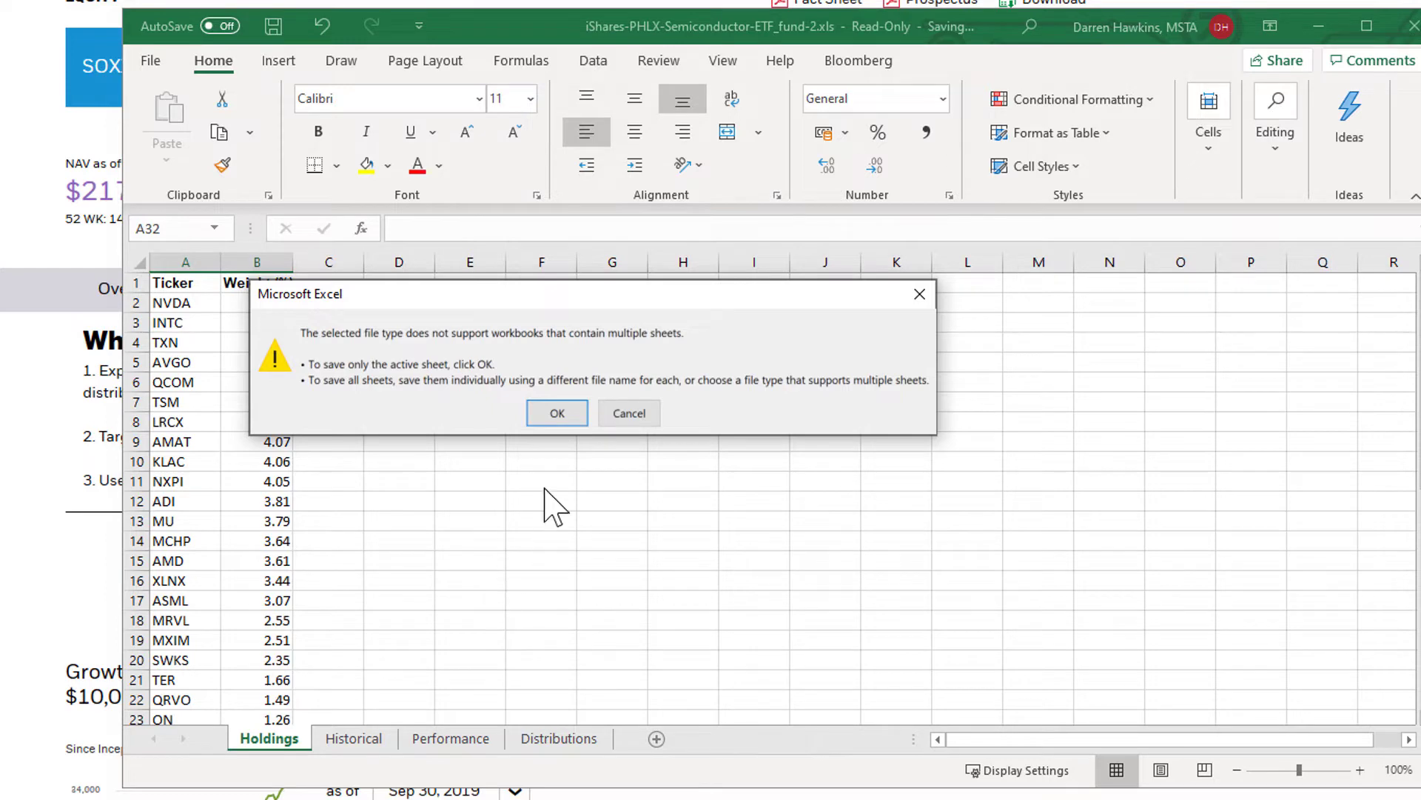
click(559, 413)
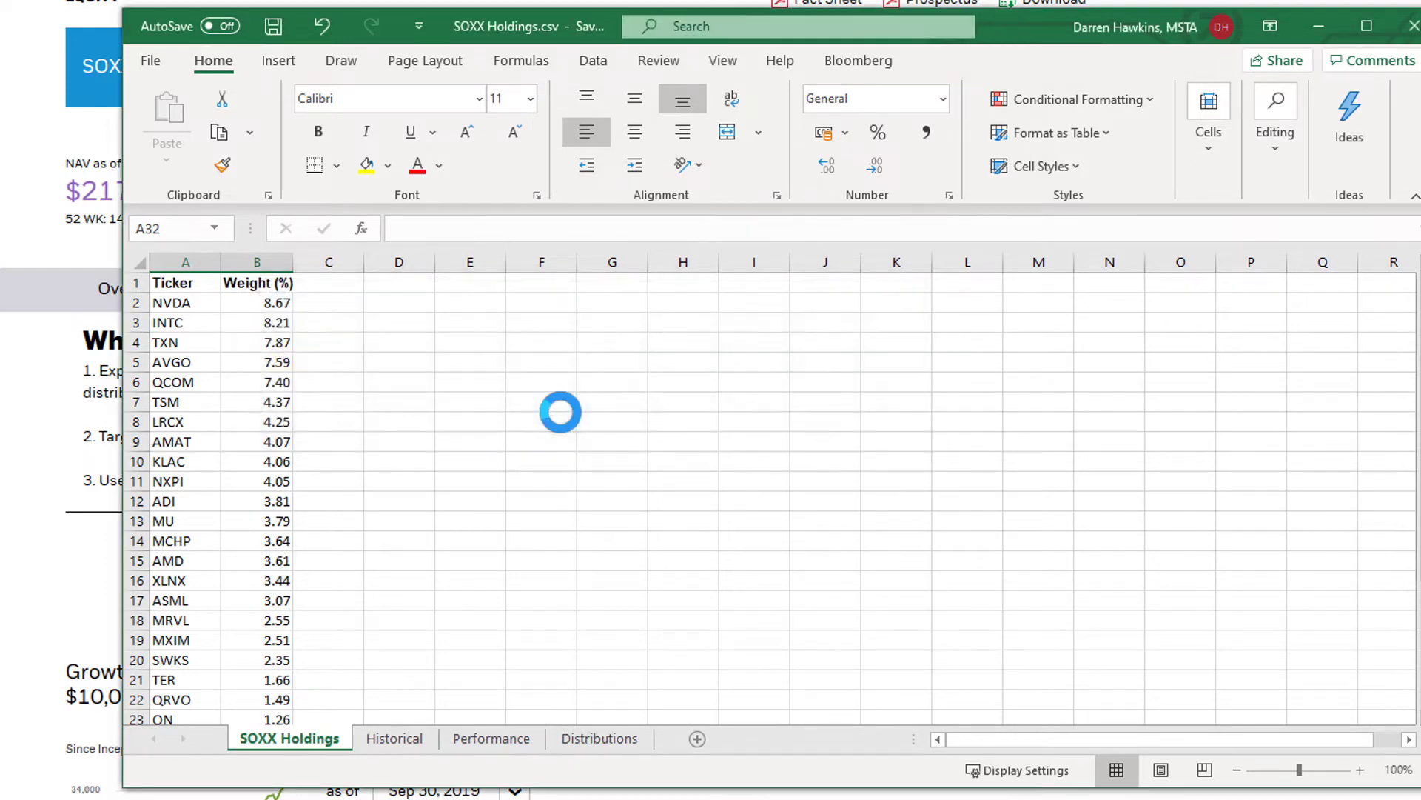
click(152, 63)
click(188, 546)
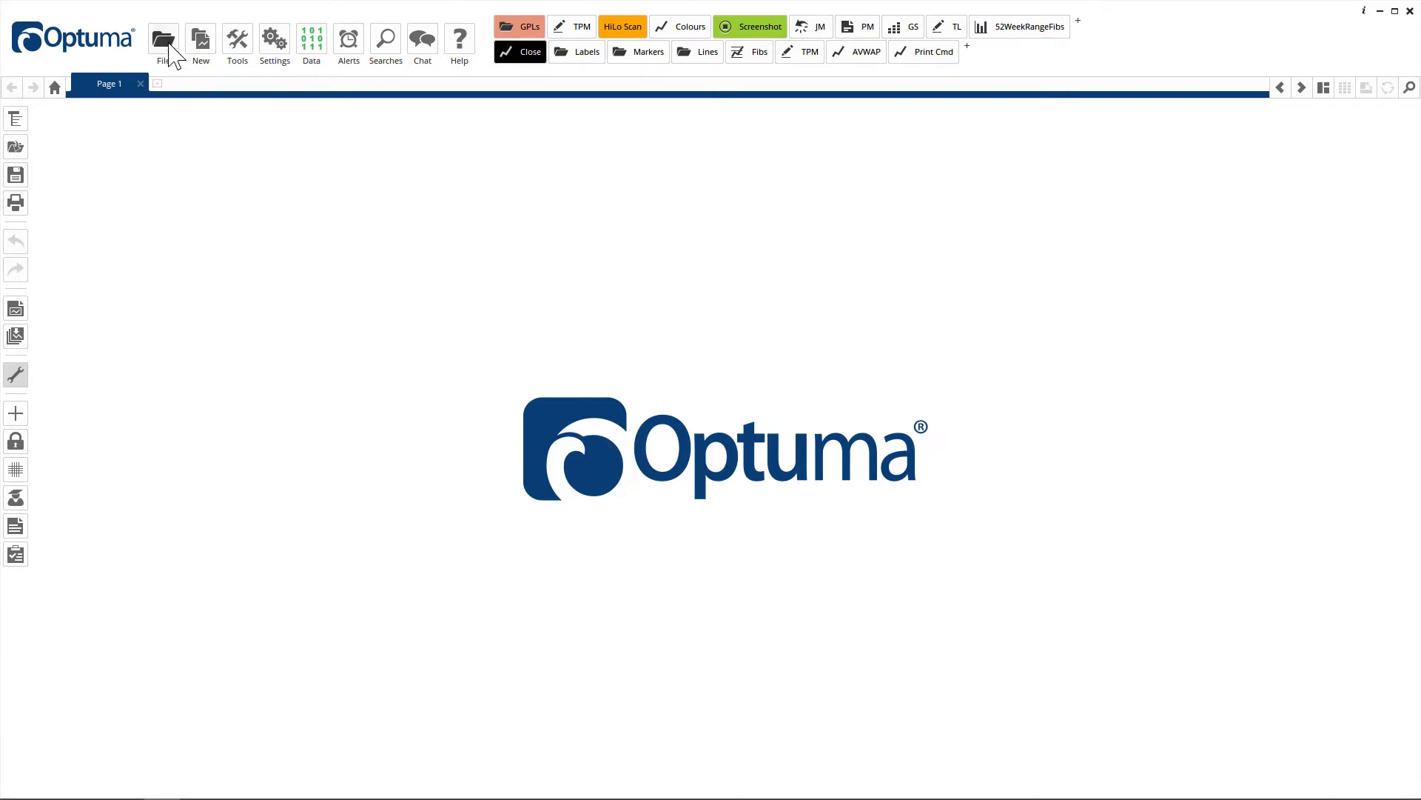
In Optuma, create a new symbol list from a CSV file, choosing SOXX Holdings.csv on the Desktop.
click(170, 50)
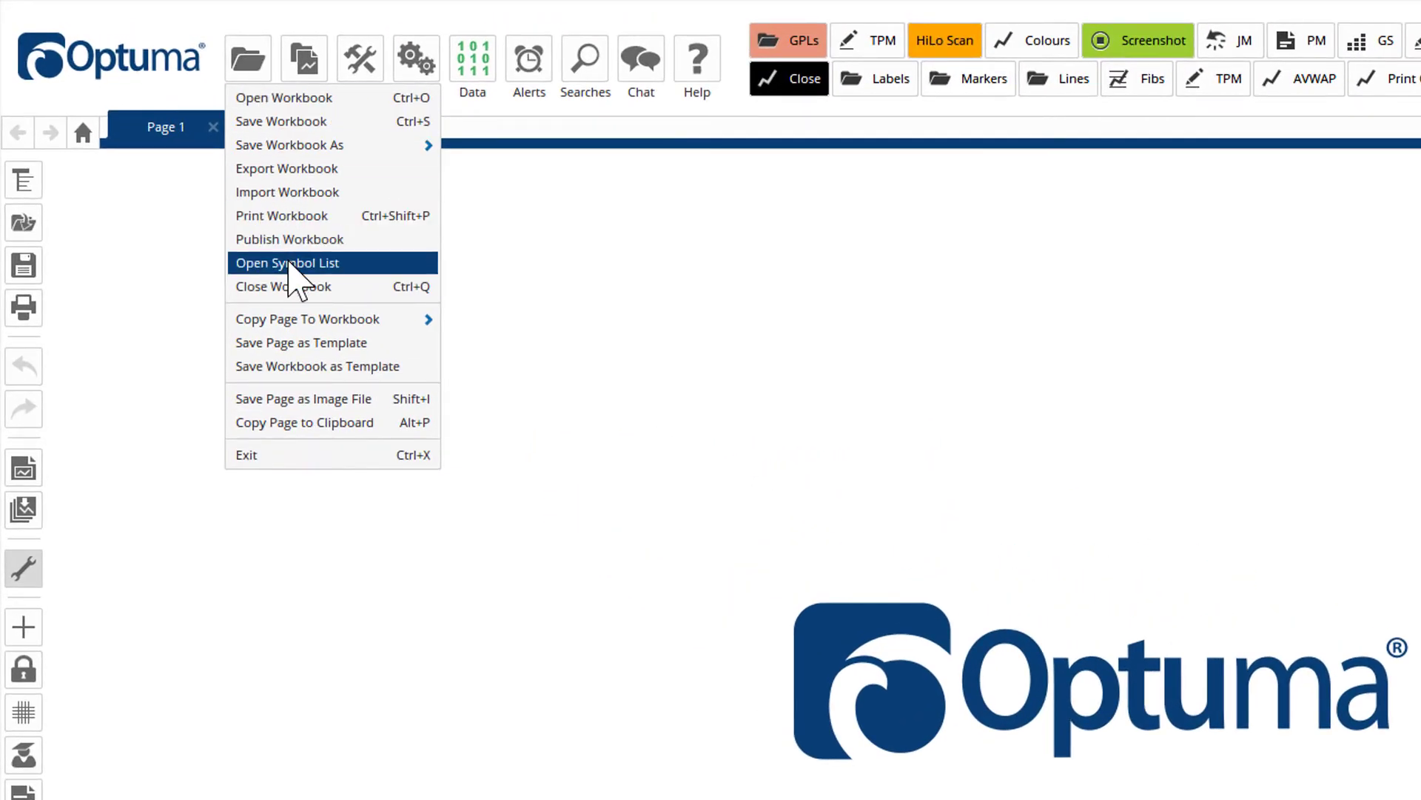
click(289, 264)
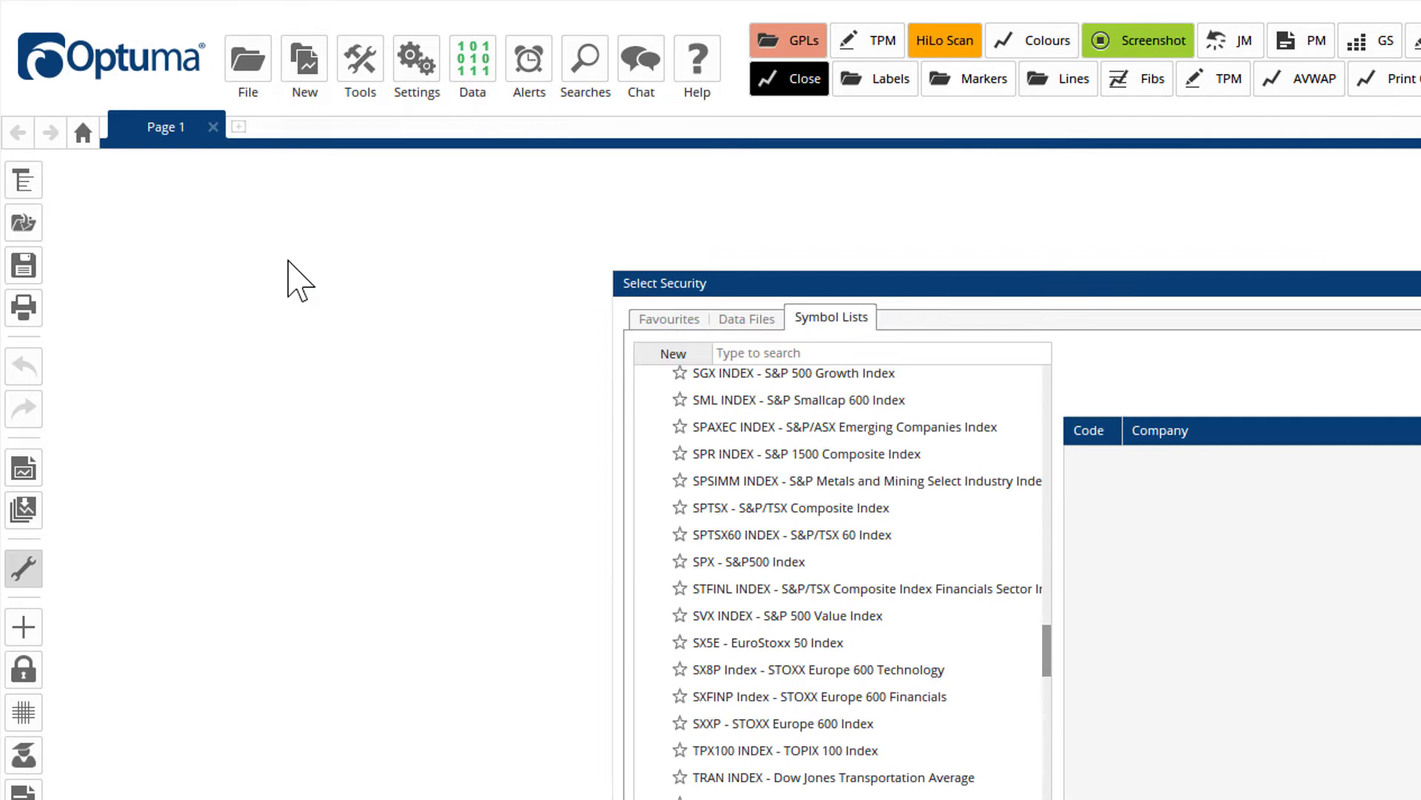
click(665, 355)
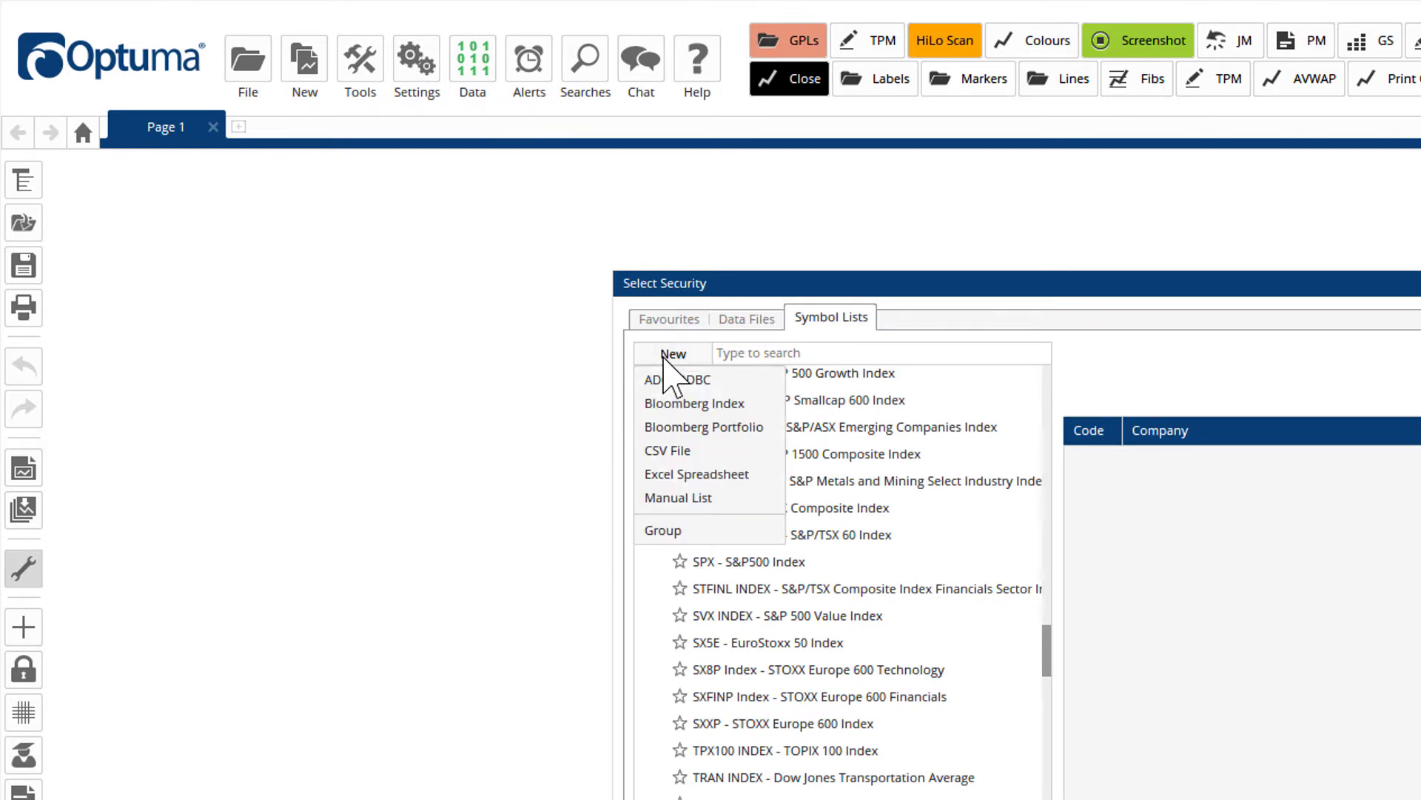
click(670, 451)
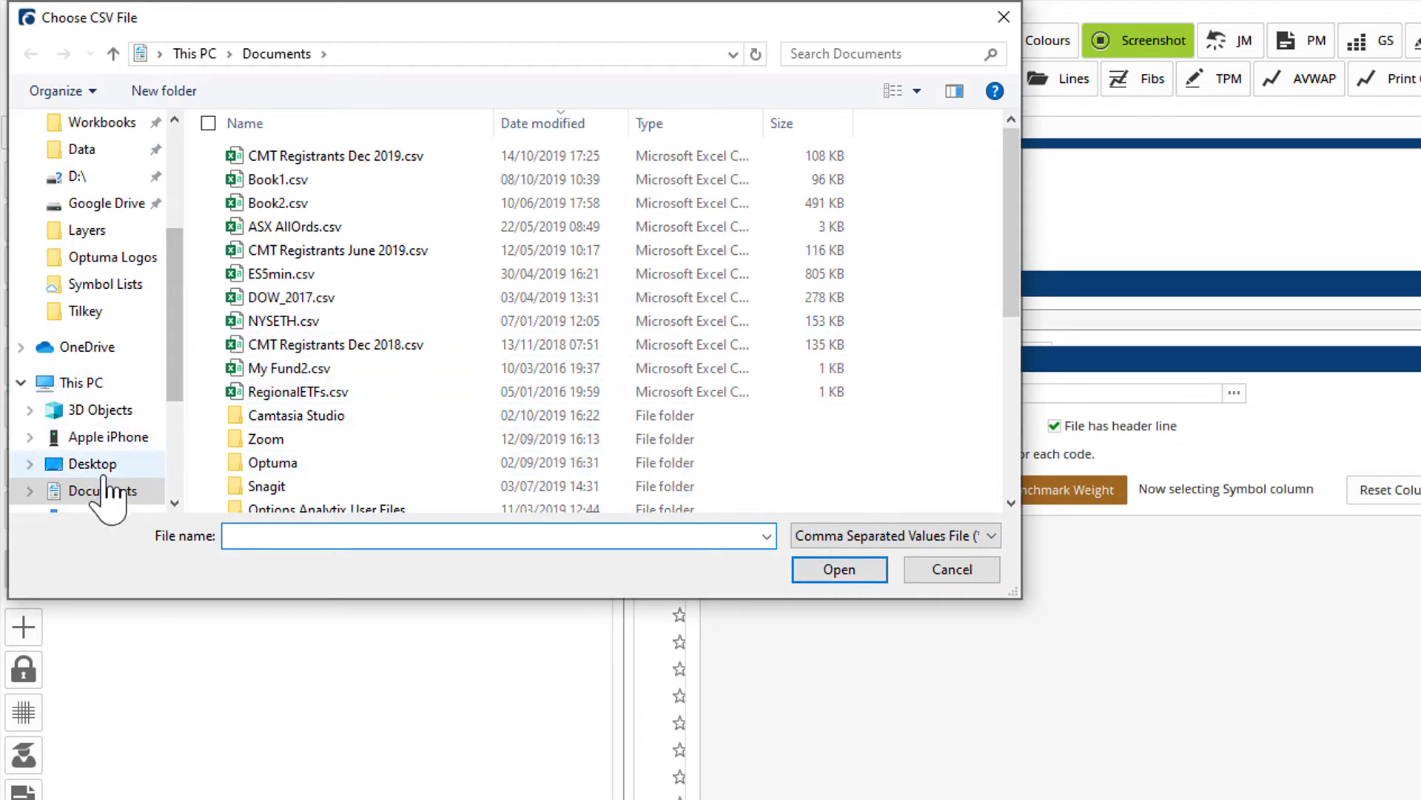
click(314, 158)
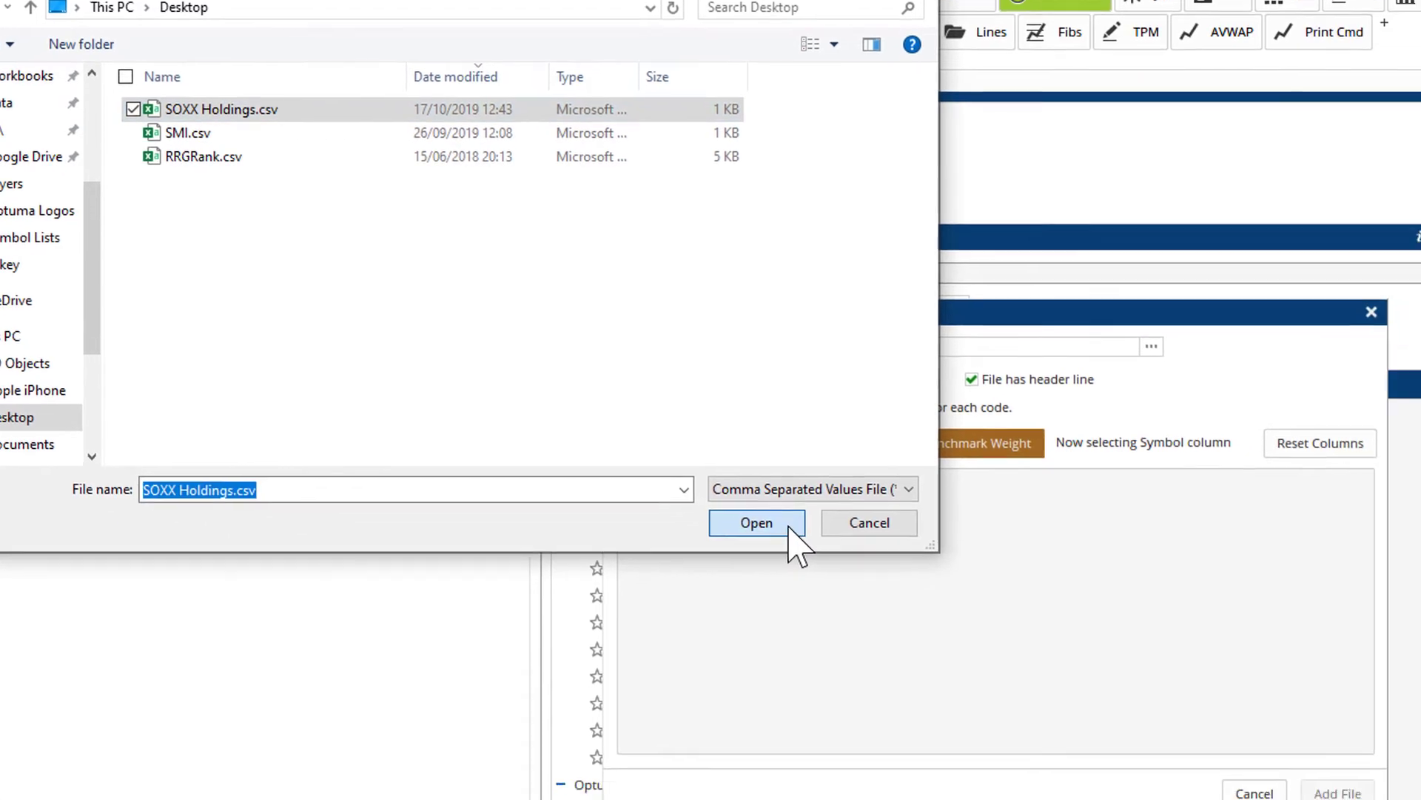
click(840, 569)
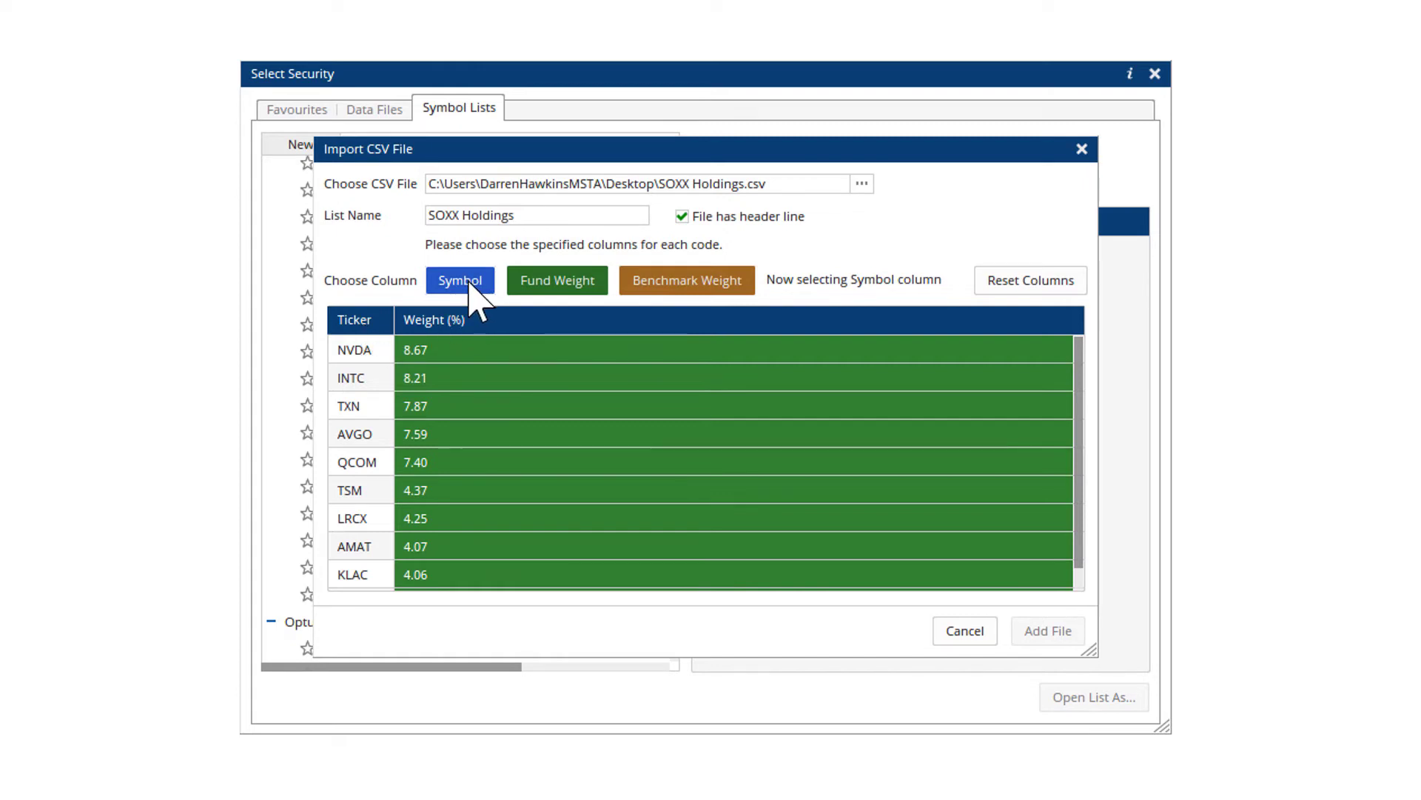
Assign the Ticker column as the Symbol column and add the file as the SOXX Holdings list.
click(358, 326)
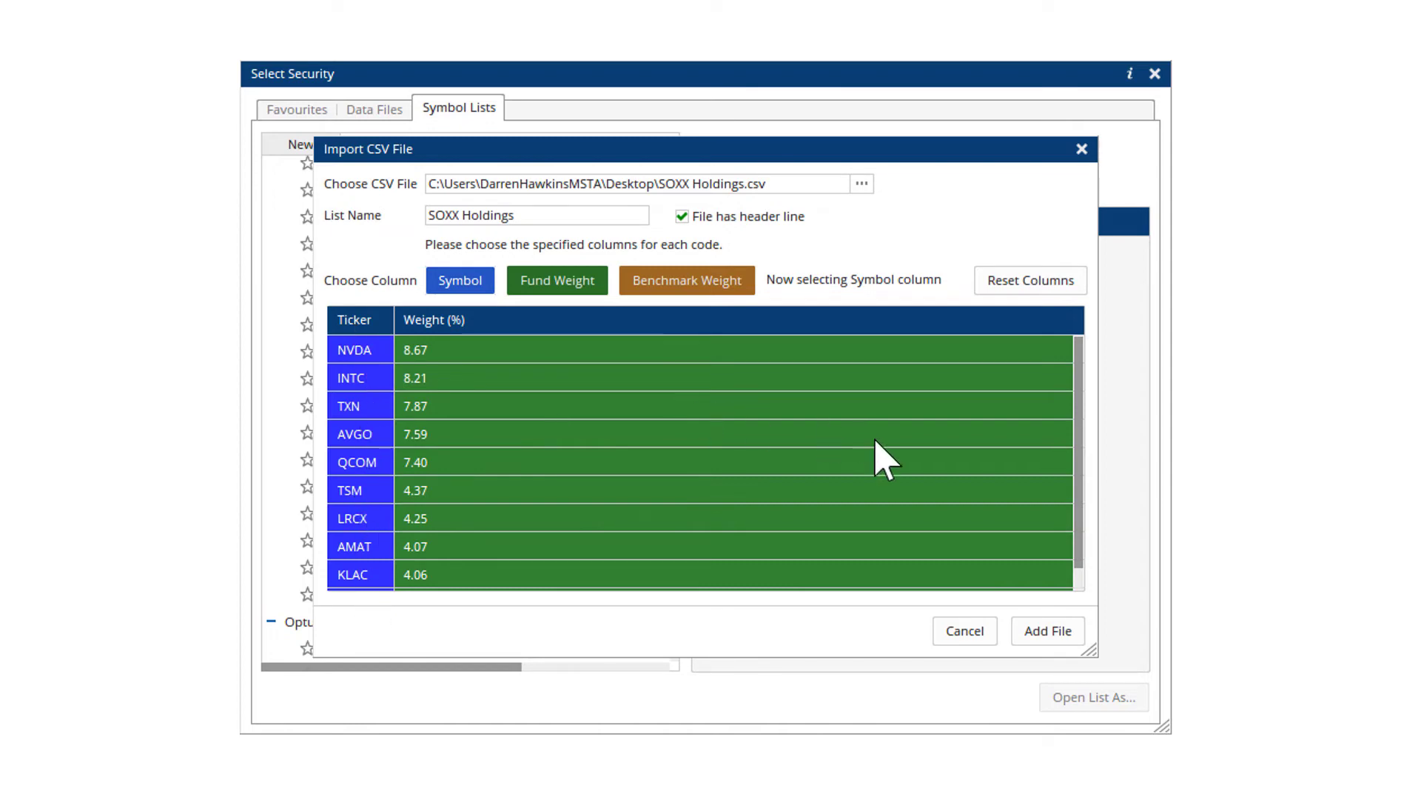
click(1060, 638)
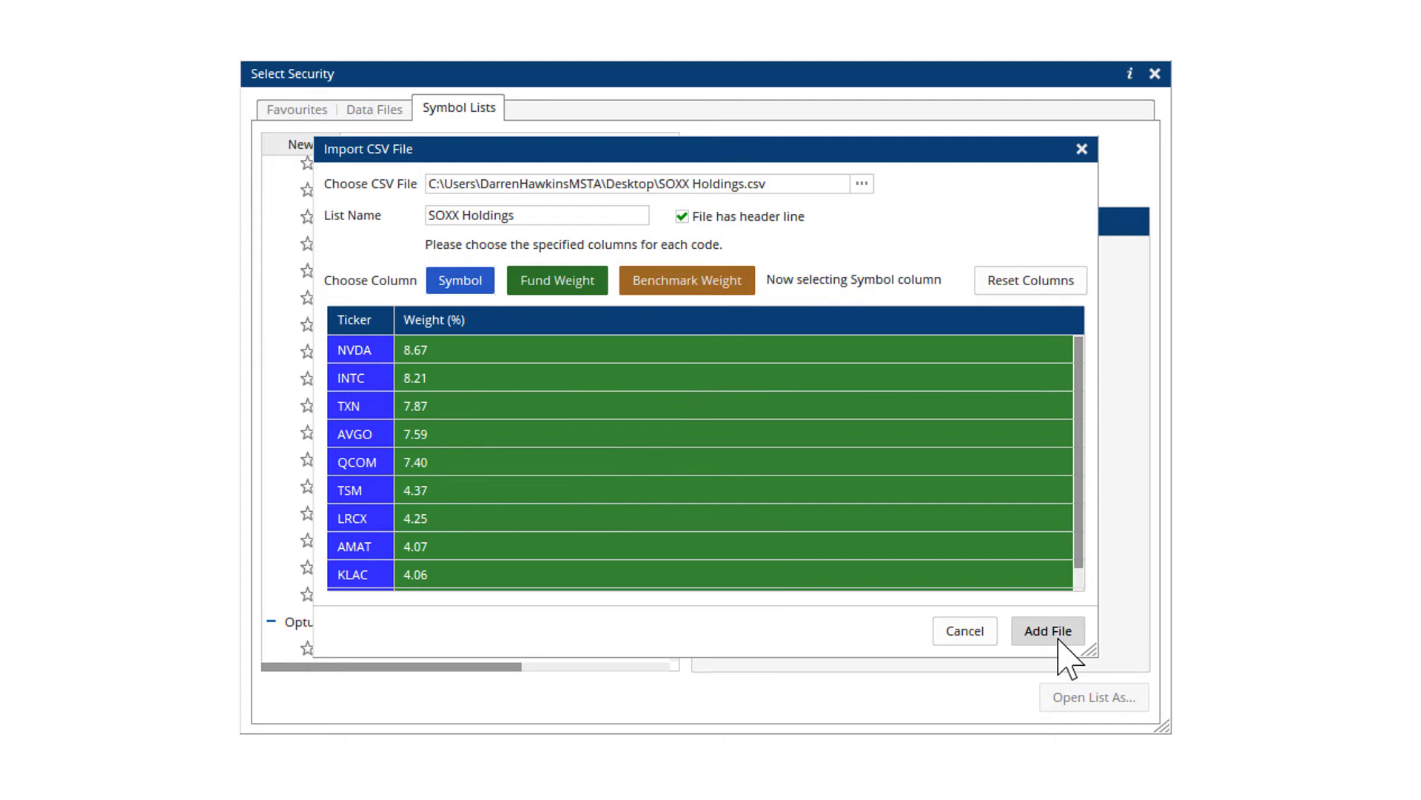
Finish adding the CSV file and open the SOXX Holdings list as a watch list.
click(1059, 640)
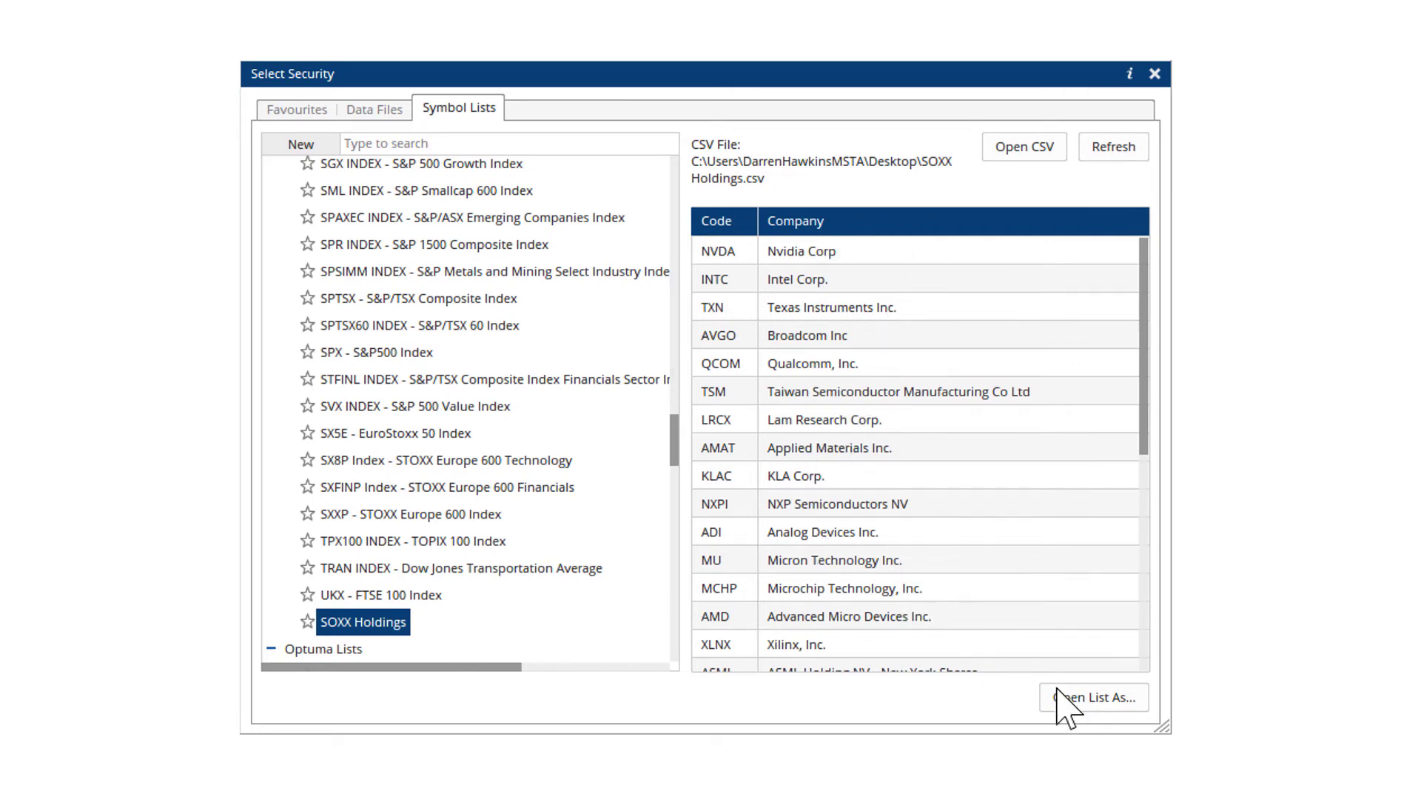
click(1107, 700)
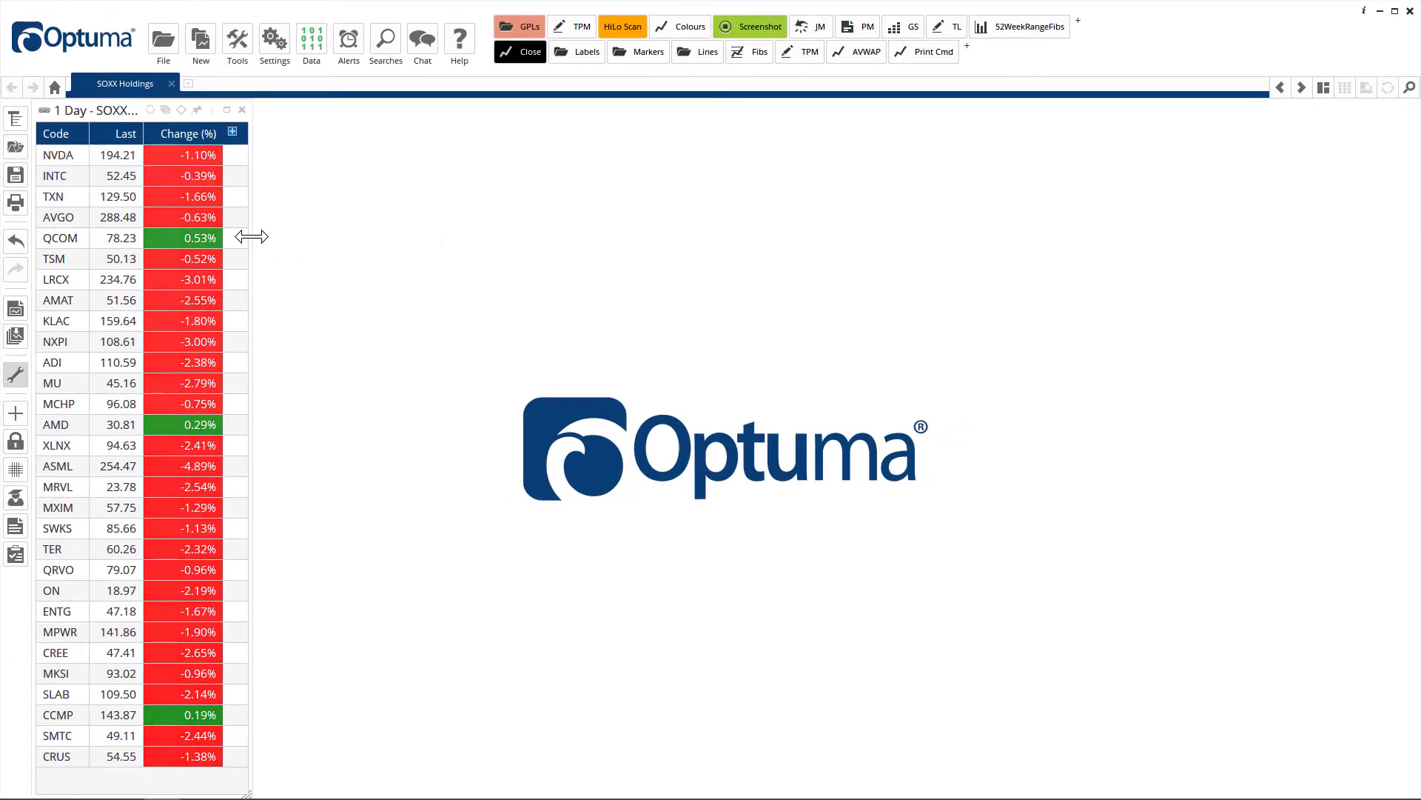
Widen the SOXX Holdings watch list and add a Fund Weight column.
drag(247, 235, 313, 244)
click(293, 166)
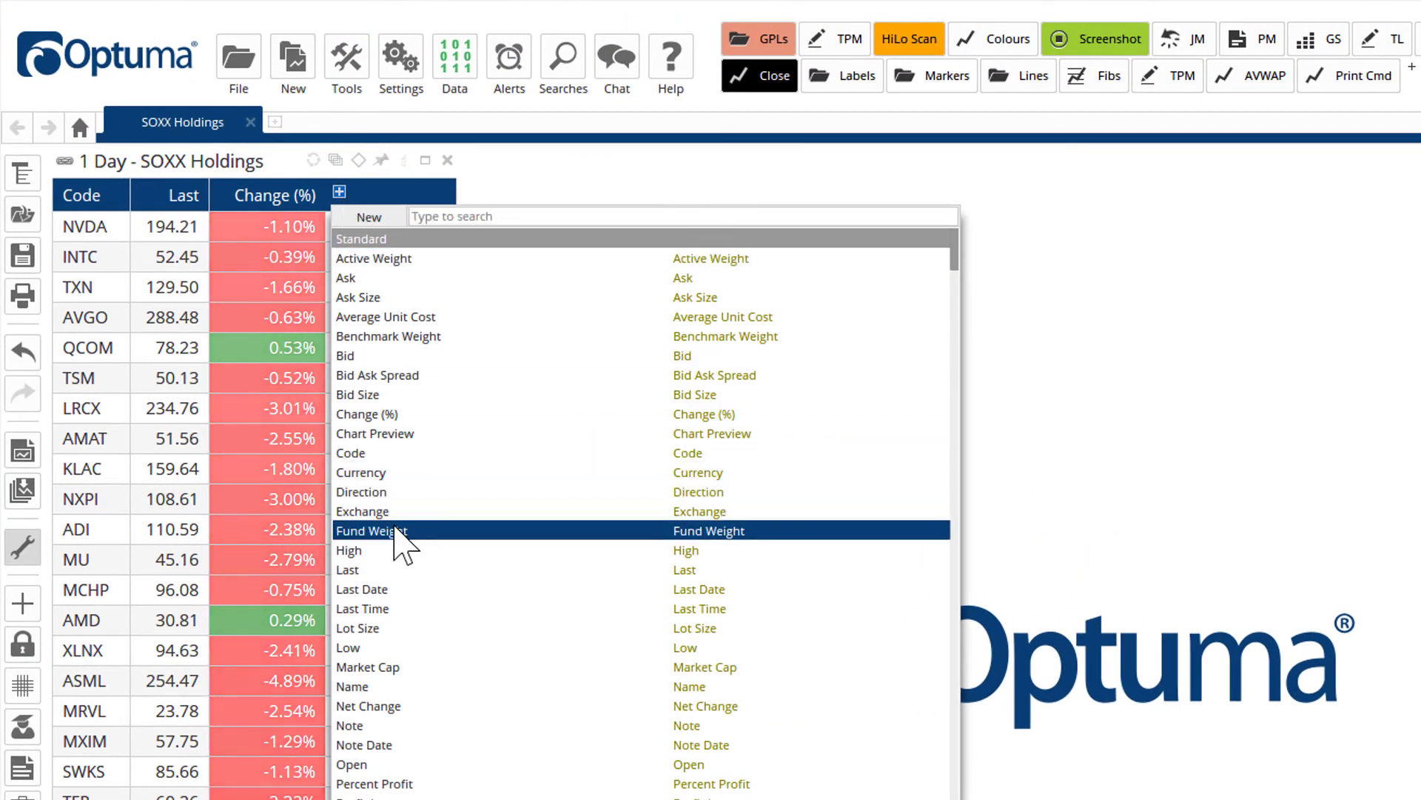
click(400, 531)
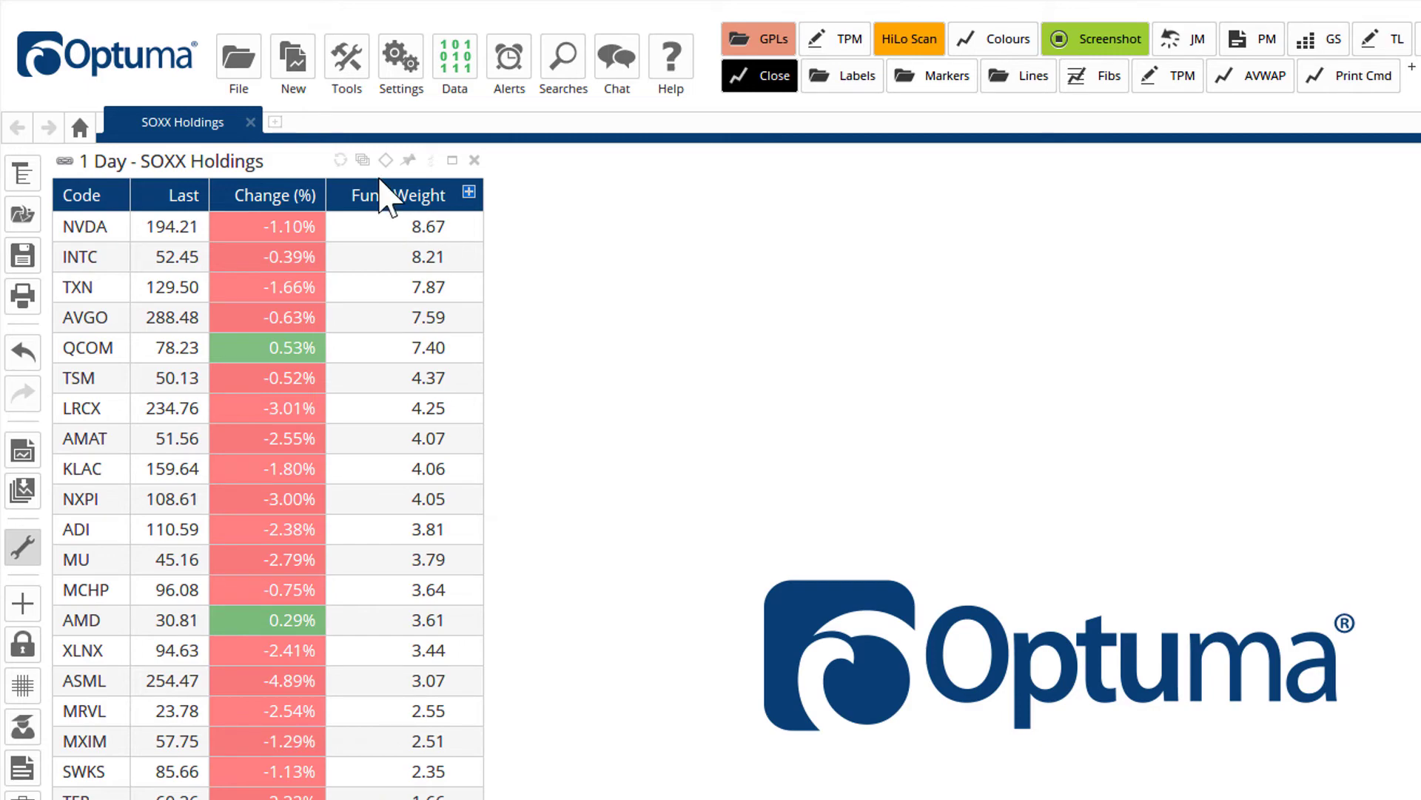
Open an RRG of the SOXX Holdings list and set its comparison index to SOXX from US Equities.
click(363, 159)
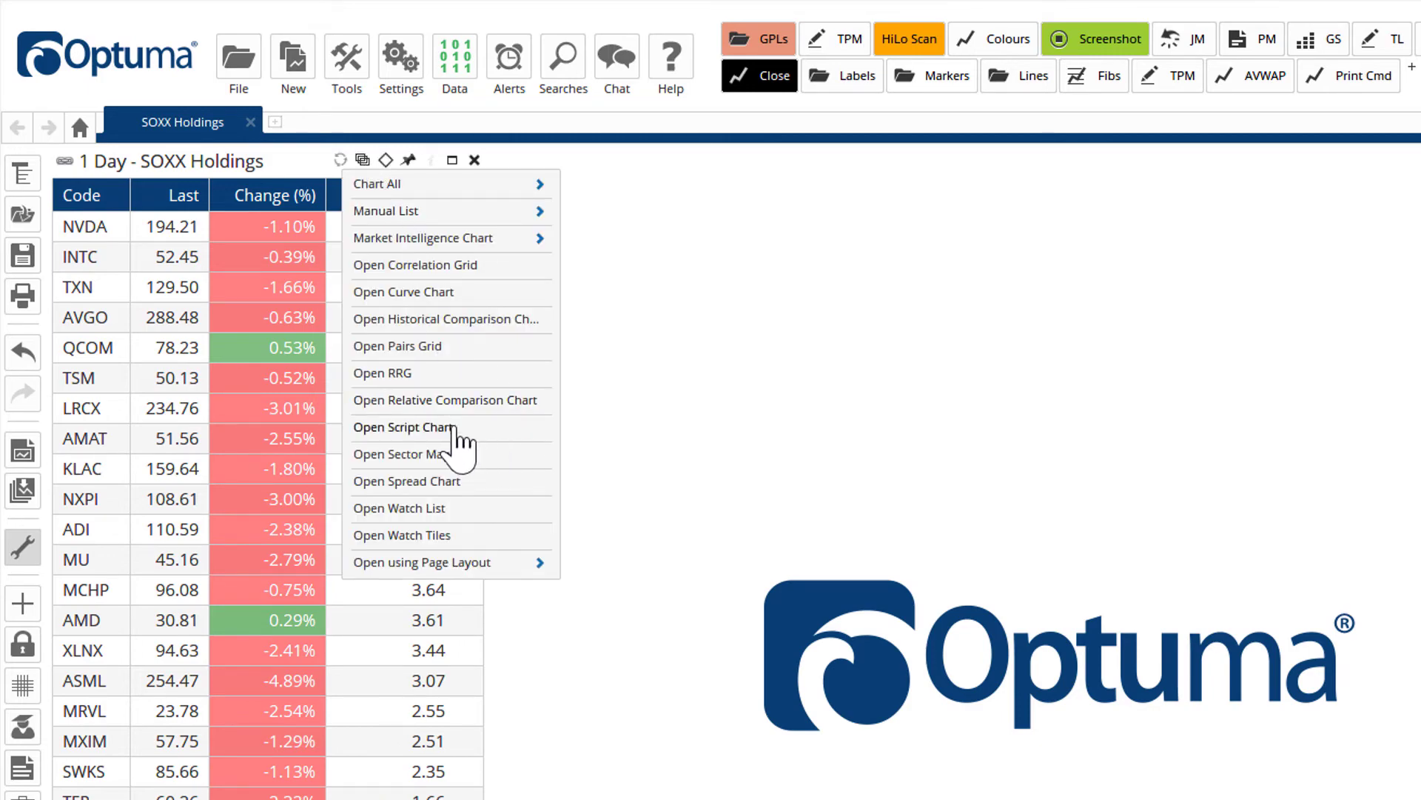
click(453, 372)
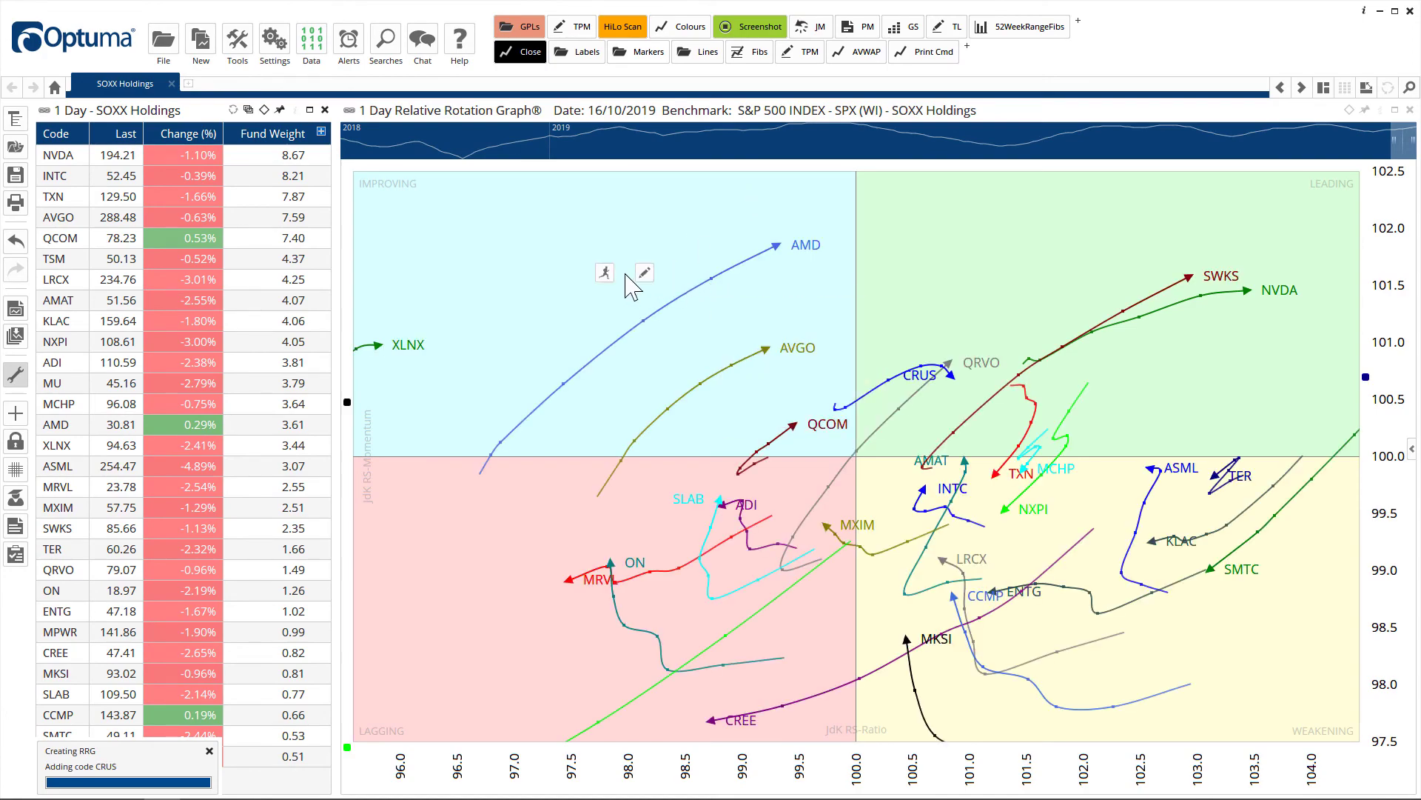
click(644, 274)
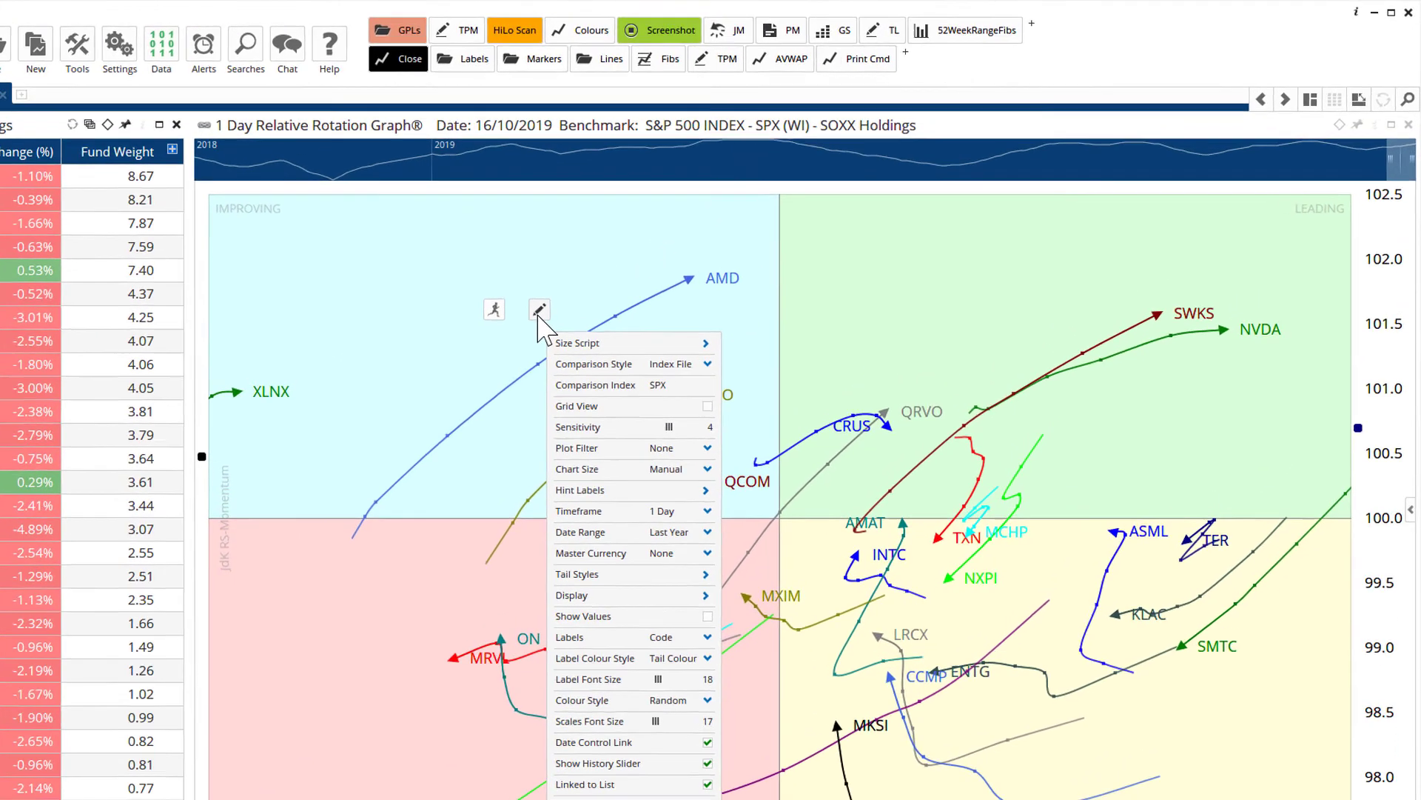
click(666, 386)
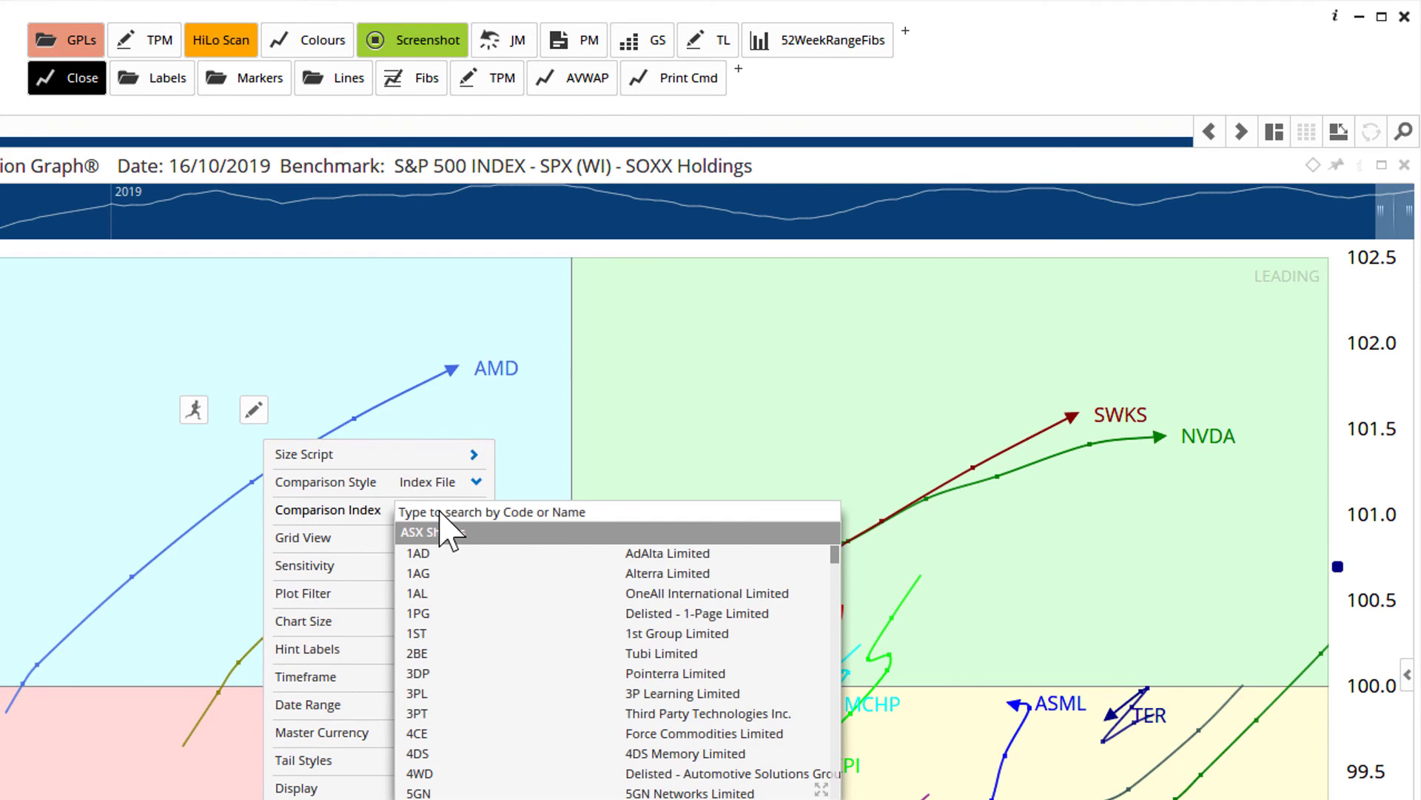
text(soxx)
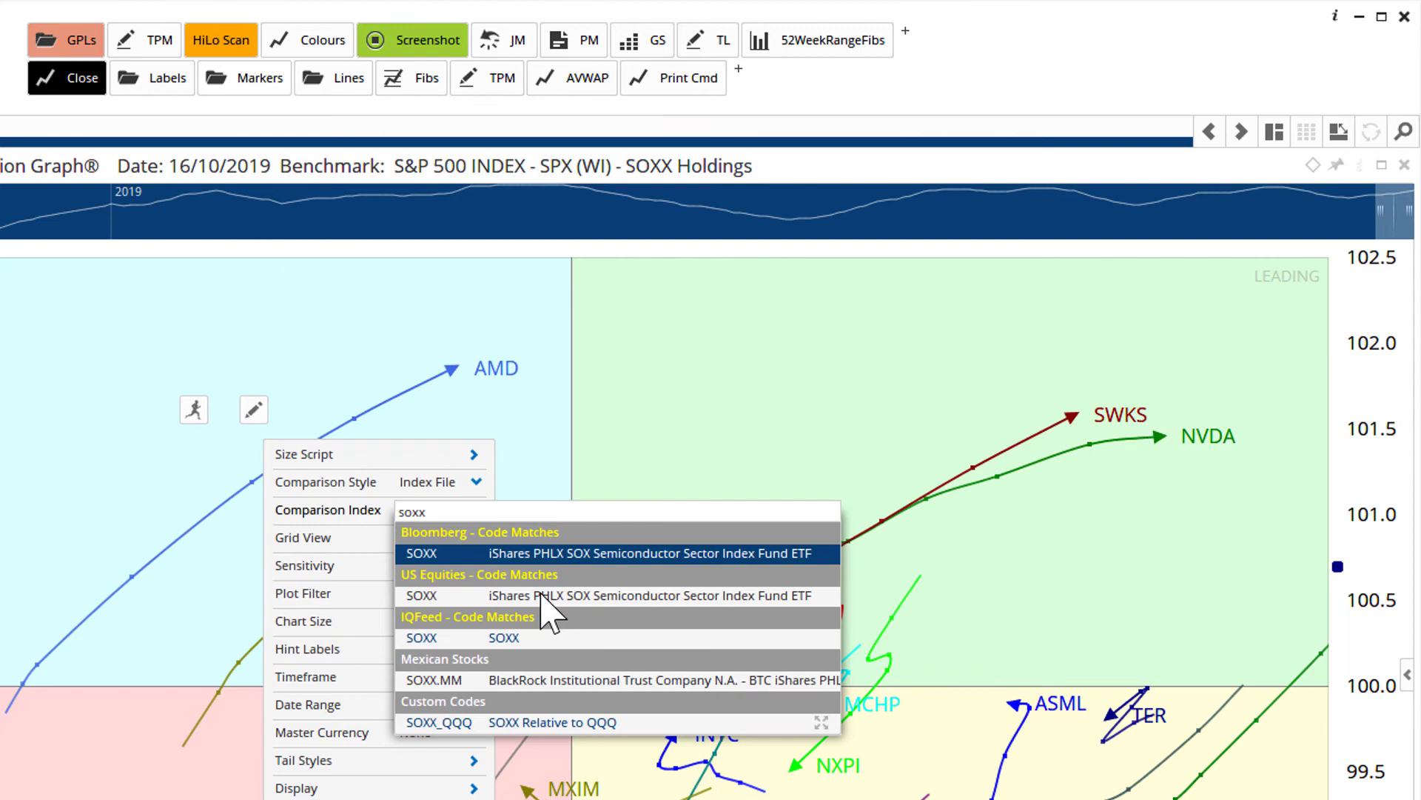
click(541, 596)
click(592, 404)
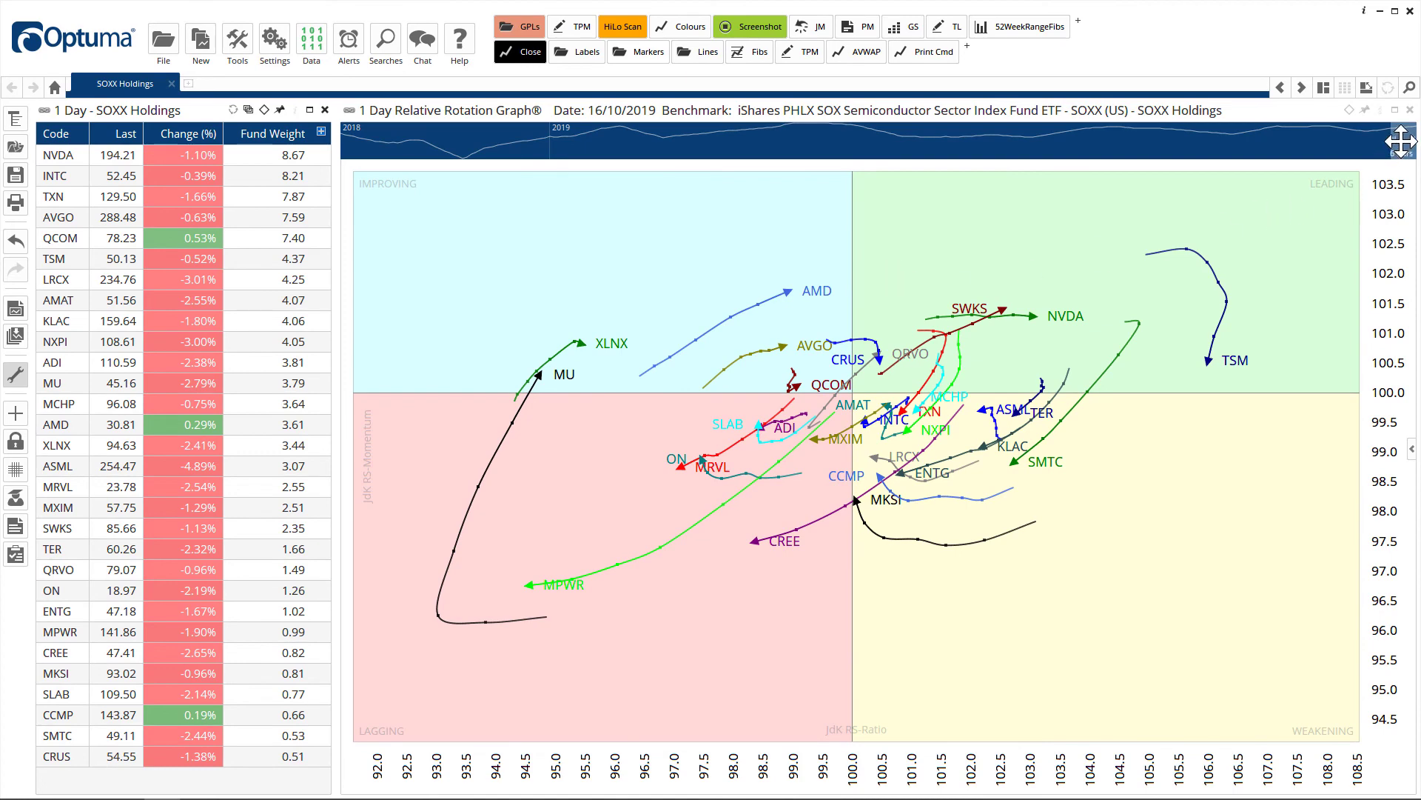
Move the RRG's history slider window toward the latest dates.
mouse_move(1402, 140)
mouse_down()
mouse_move(1358, 136)
mouse_move(1410, 140)
mouse_up()
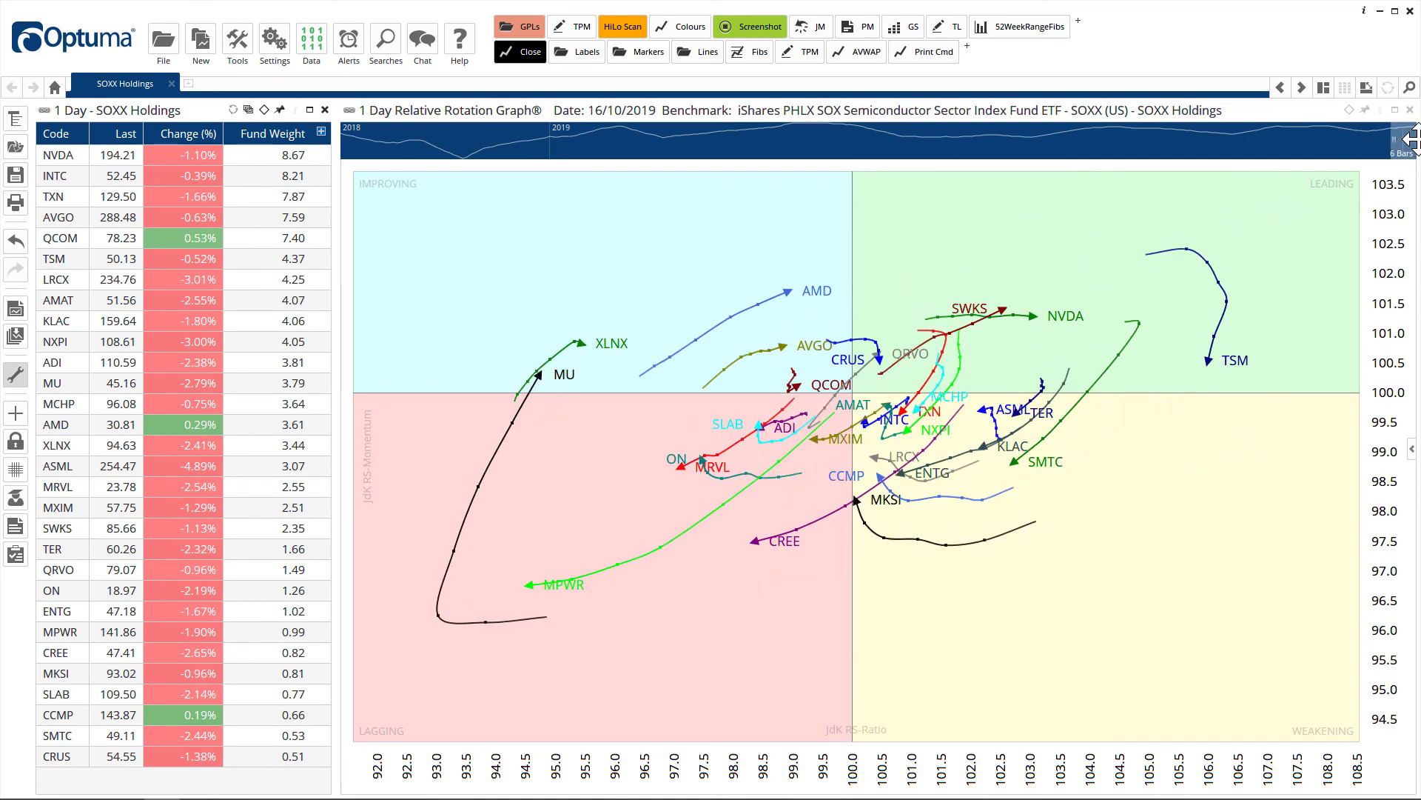